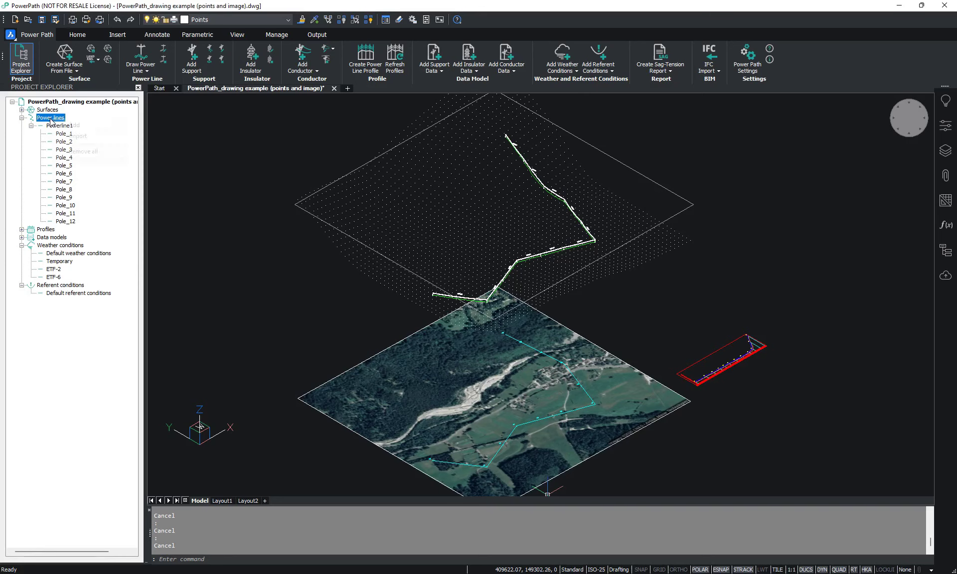
# Step: Edit Powerline1 to use the default weather conditions and default referent conditions
pyautogui.rightClick(50, 126)
pyautogui.click(65, 129)
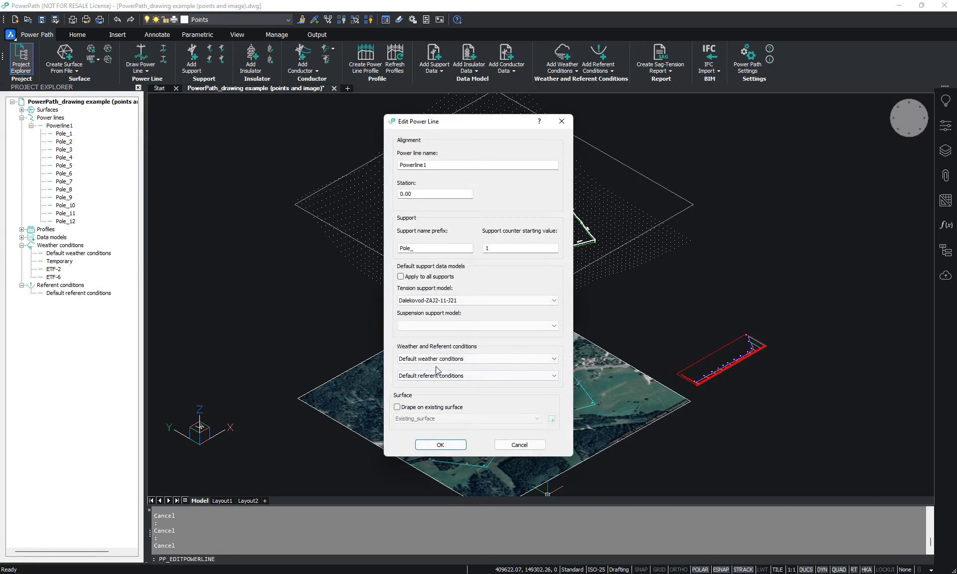
pyautogui.click(416, 360)
pyautogui.click(418, 368)
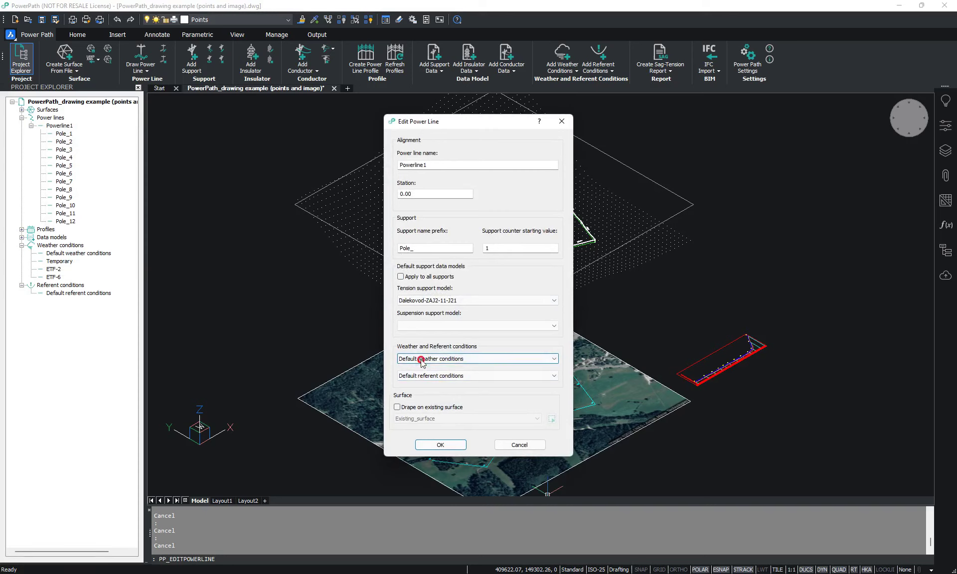
pyautogui.click(425, 378)
pyautogui.click(427, 385)
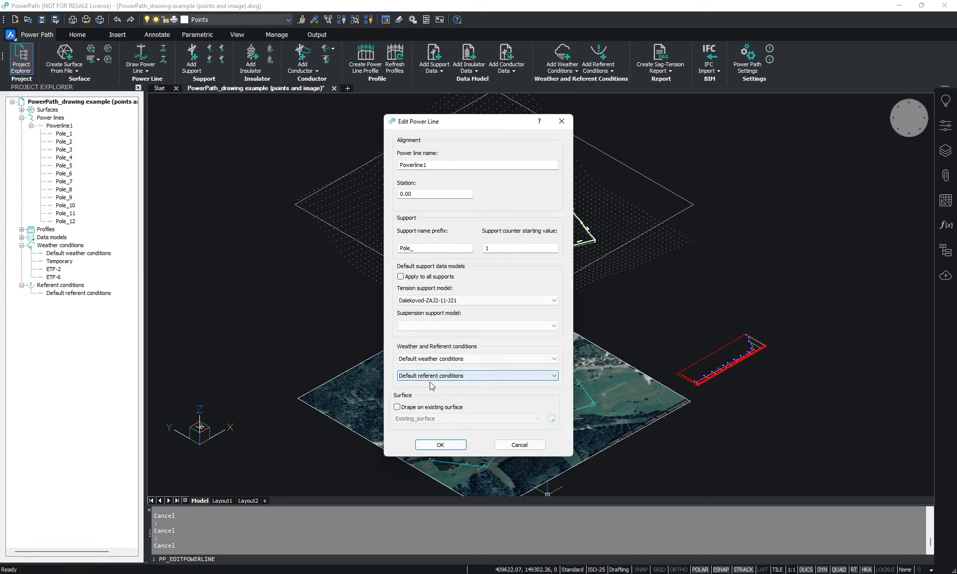
pyautogui.click(452, 446)
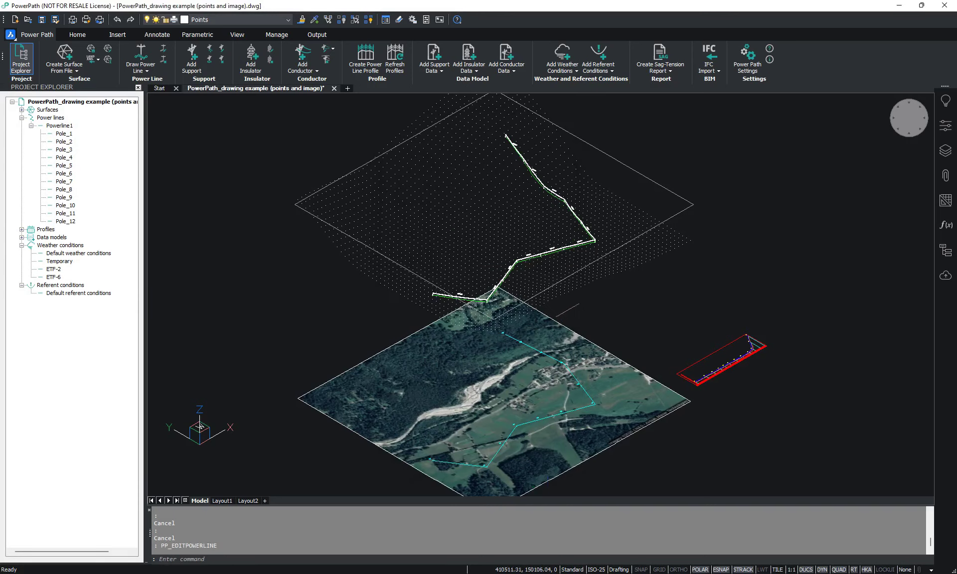
pyautogui.scroll(7, 479, 303)
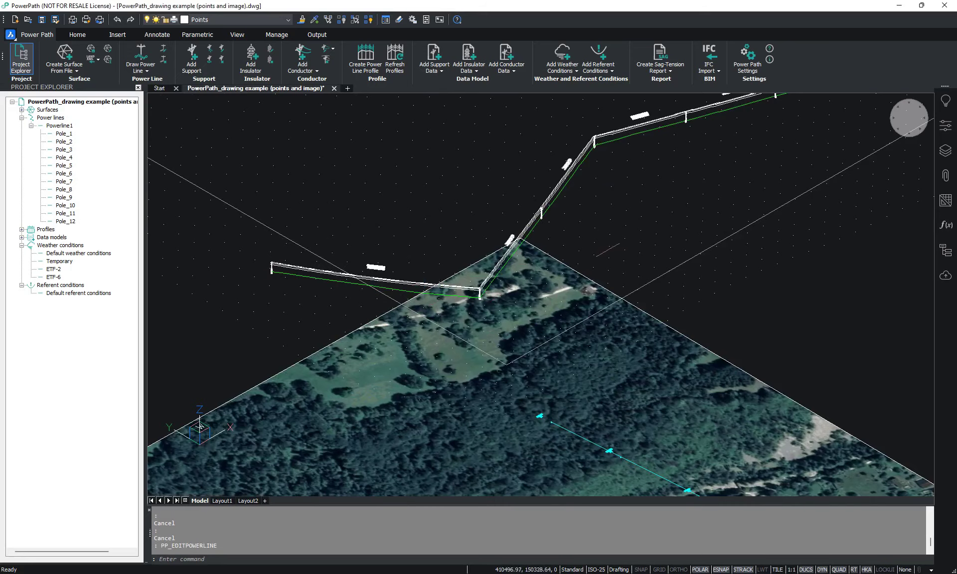
pyautogui.moveTo(641, 252); pyautogui.dragTo(504, 337, button='middle')
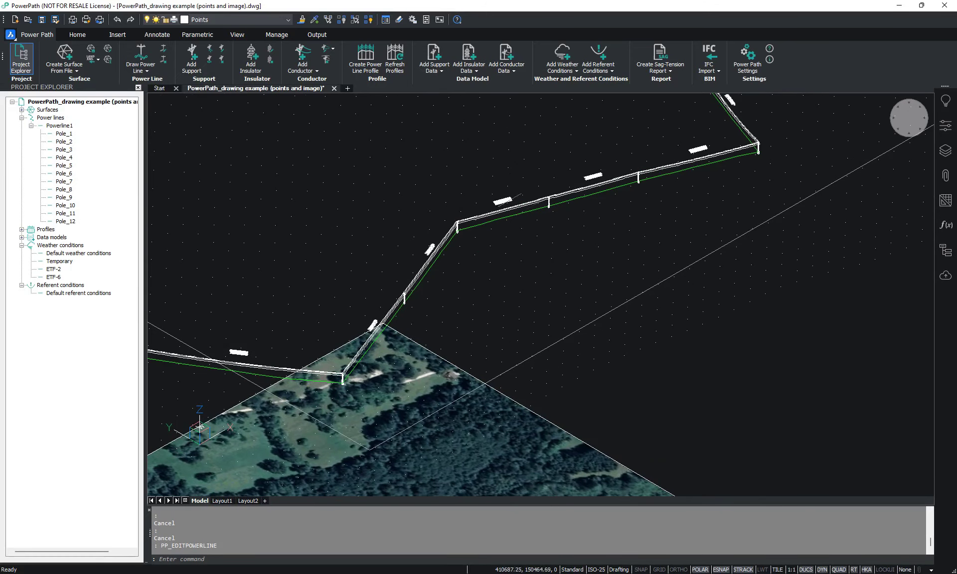
pyautogui.scroll(-6, 598, 299)
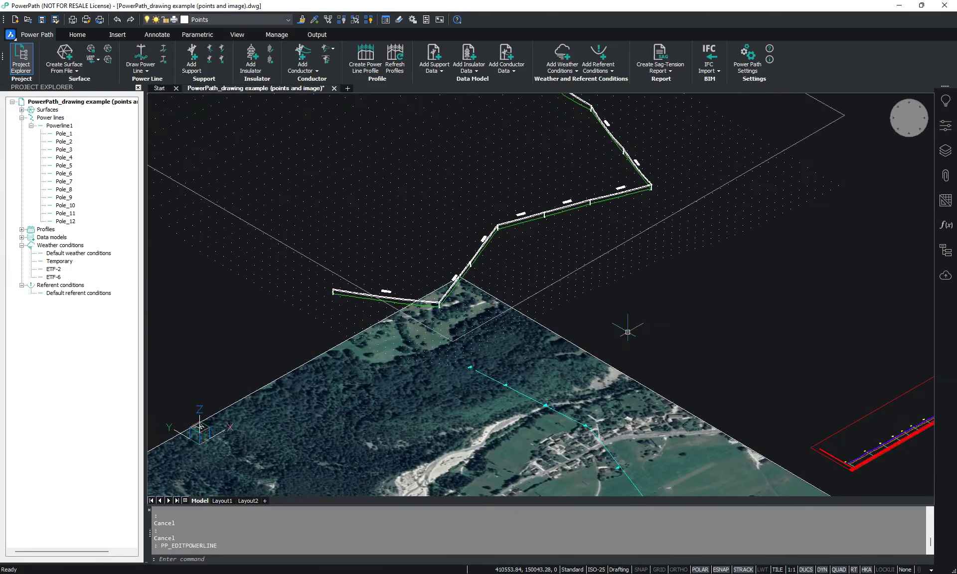
pyautogui.moveTo(678, 352); pyautogui.dragTo(646, 338, button='middle')
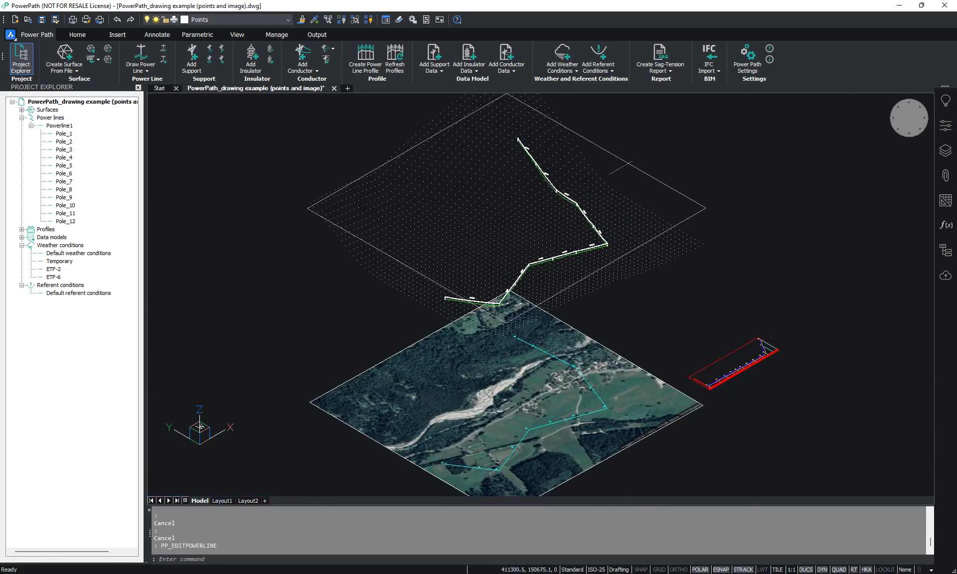
# Step: Start a new weather condition set with temperature -10 °C, ice load occurring and an ice coefficient of 2.00
pyautogui.click(558, 74)
pyautogui.click(580, 86)
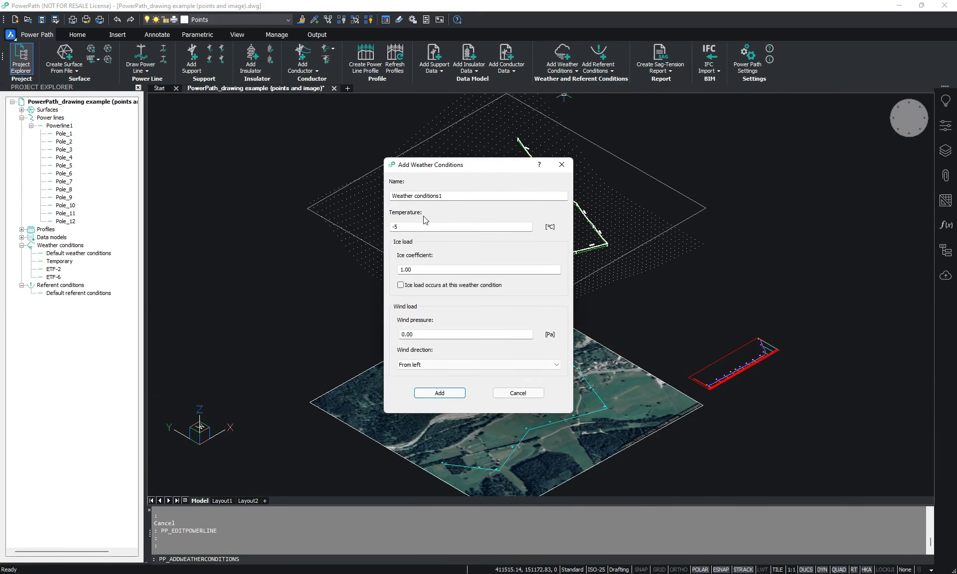
pyautogui.doubleClick(394, 227)
pyautogui.press('Delete')
pyautogui.write('-10')
pyautogui.click(401, 286)
pyautogui.click(401, 270)
# Step: Set the wind pressure to 600 Pa from the right and add the weather conditions to the project
pyautogui.click(403, 334)
pyautogui.click(439, 365)
pyautogui.click(439, 378)
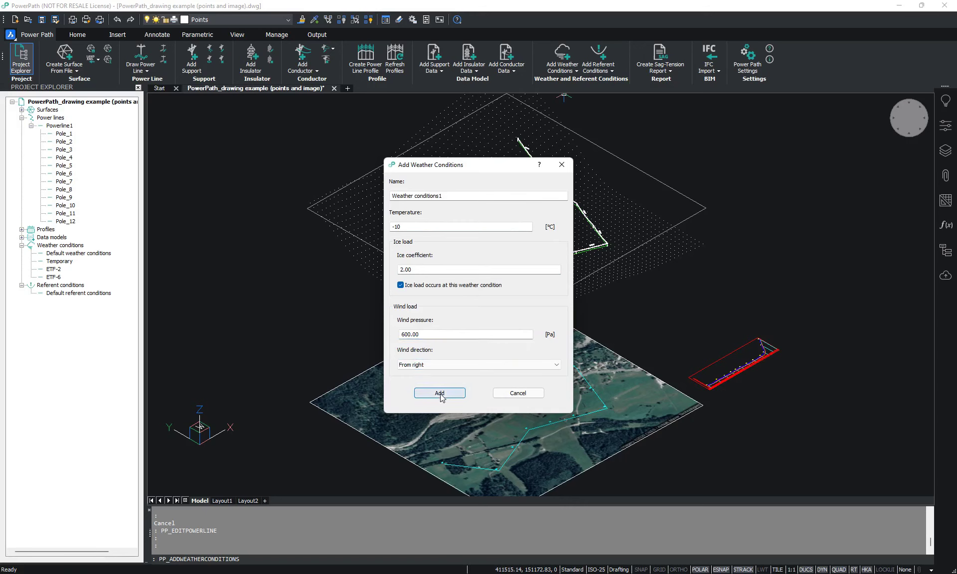
pyautogui.click(440, 393)
# Step: Add a second weather condition set with temperature -20 °C, ice coefficient 4.00, ice load occurring and wind pressure 700 Pa
pyautogui.click(567, 73)
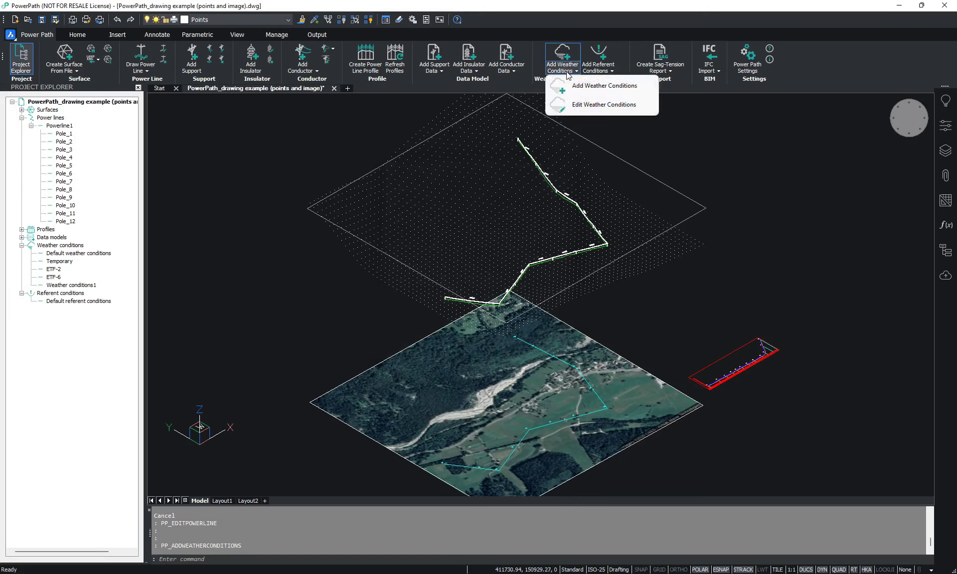
pyautogui.click(599, 88)
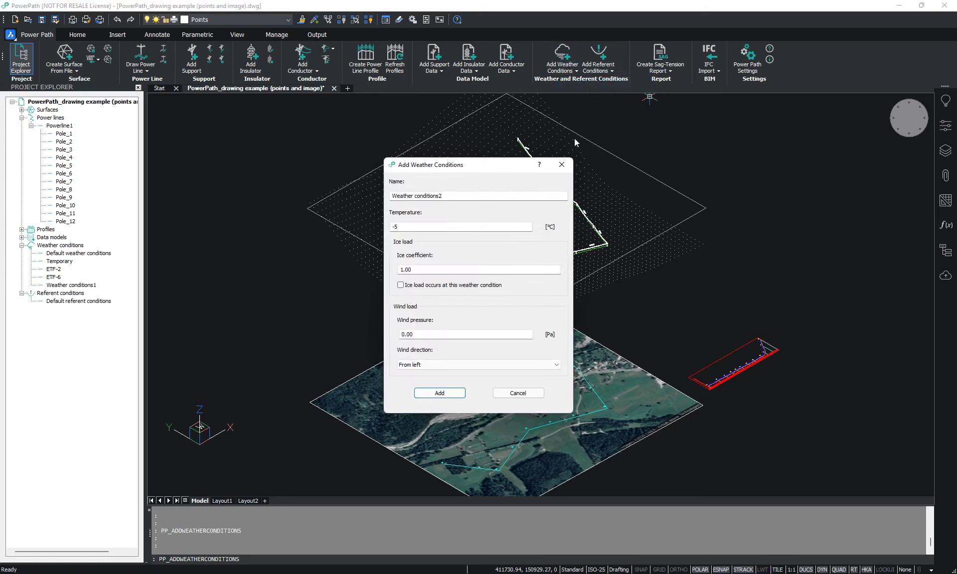
pyautogui.moveTo(501, 168); pyautogui.dragTo(520, 165)
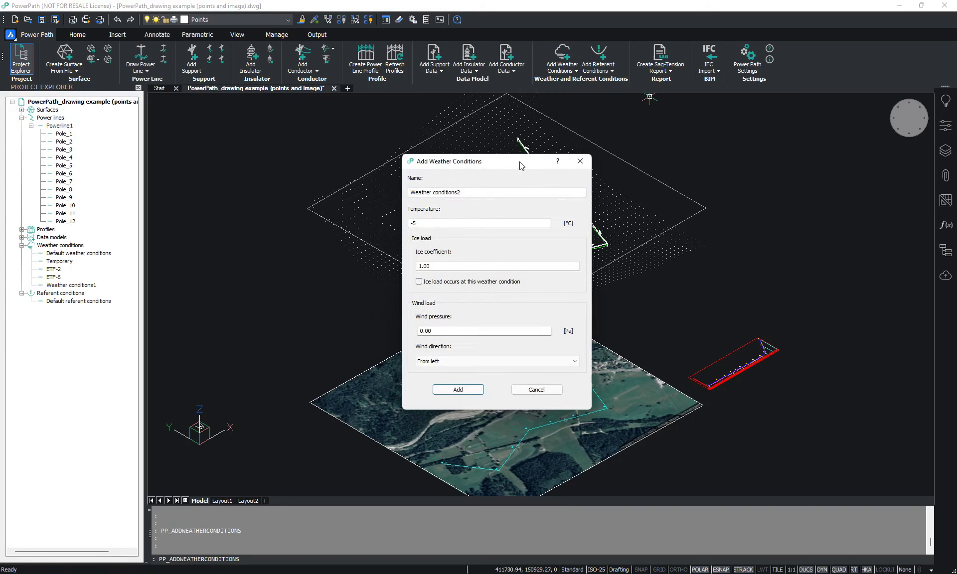
pyautogui.click(420, 224)
pyautogui.write('20')
pyautogui.click(421, 267)
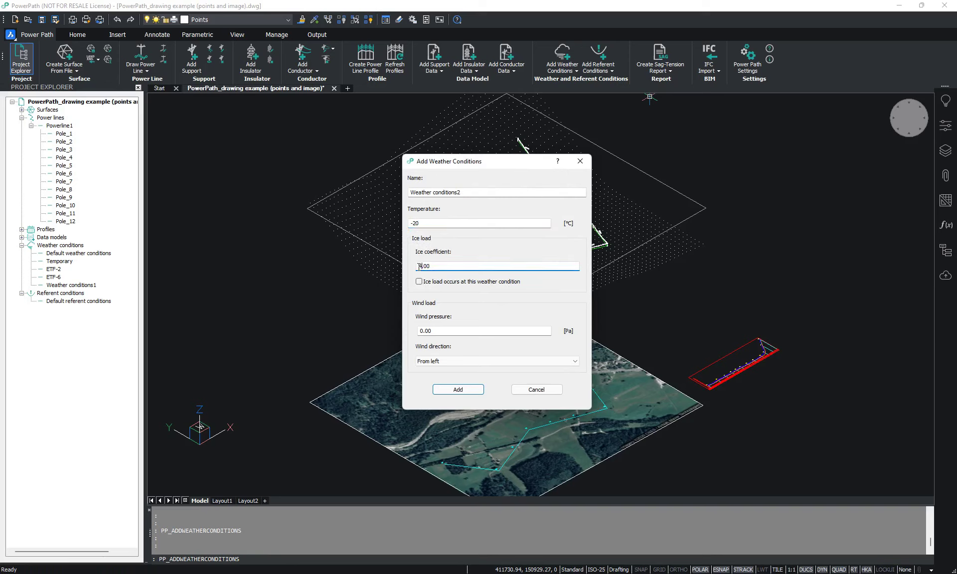
pyautogui.click(419, 281)
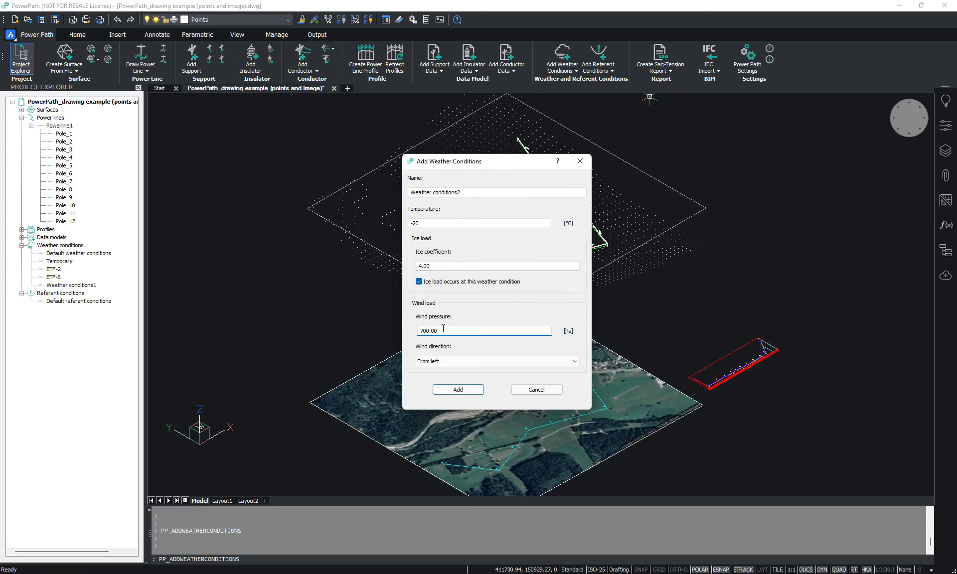
pyautogui.click(459, 390)
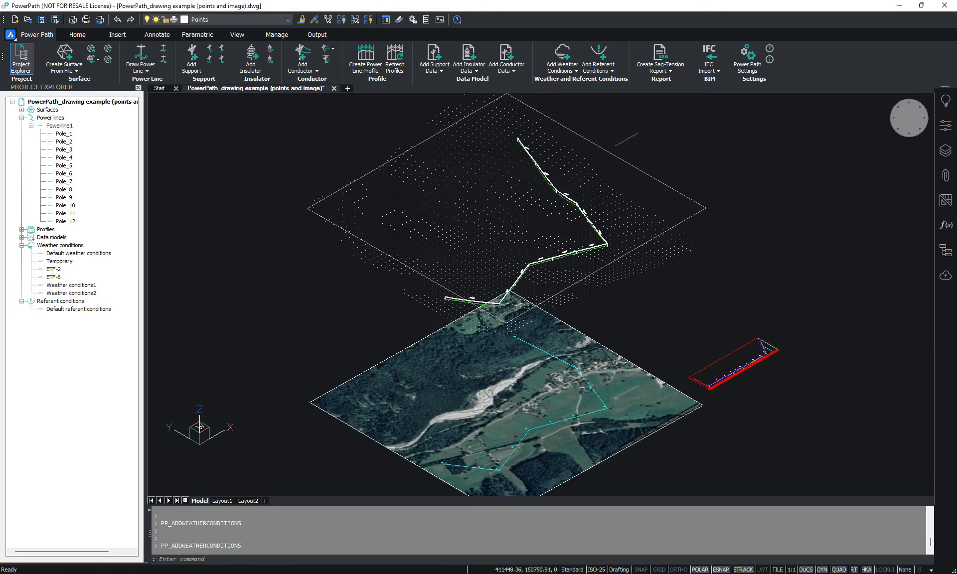
# Step: Add referent conditions with temperature based on critical span and the conductor nominal tensile stress
pyautogui.click(601, 74)
pyautogui.click(621, 84)
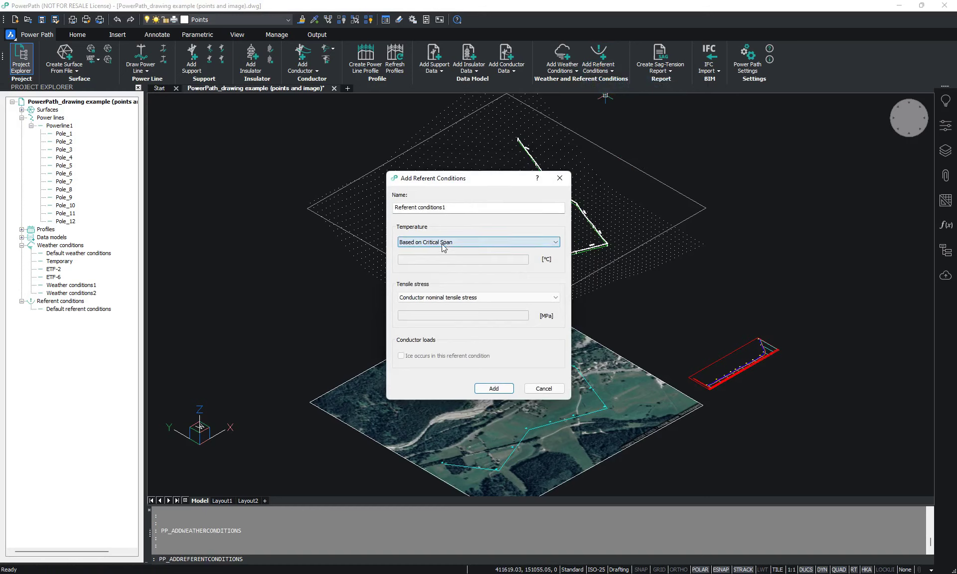
pyautogui.click(427, 299)
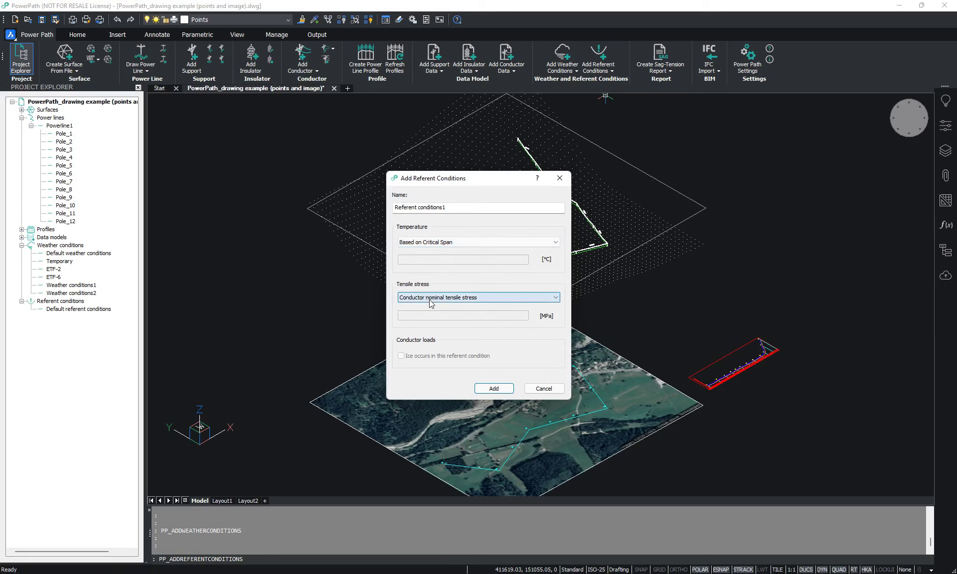
pyautogui.click(474, 308)
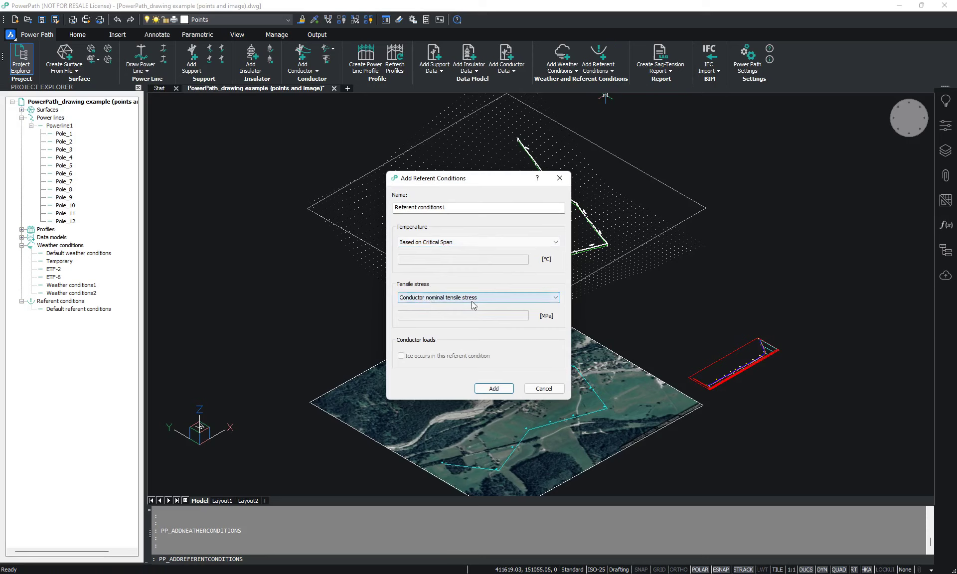
pyautogui.click(508, 388)
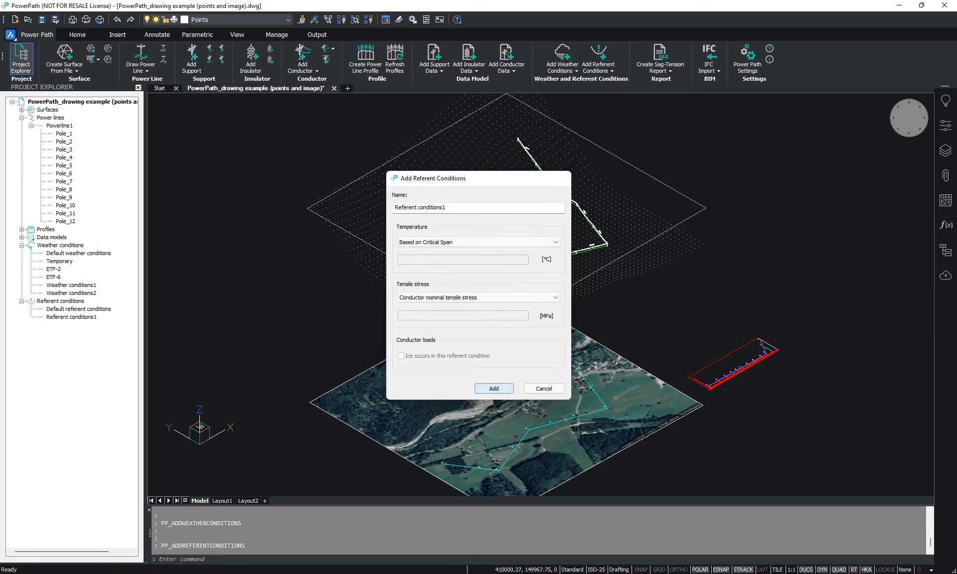
# Step: Start a second set of referent conditions with a custom temperature of -10 °C
pyautogui.click(598, 65)
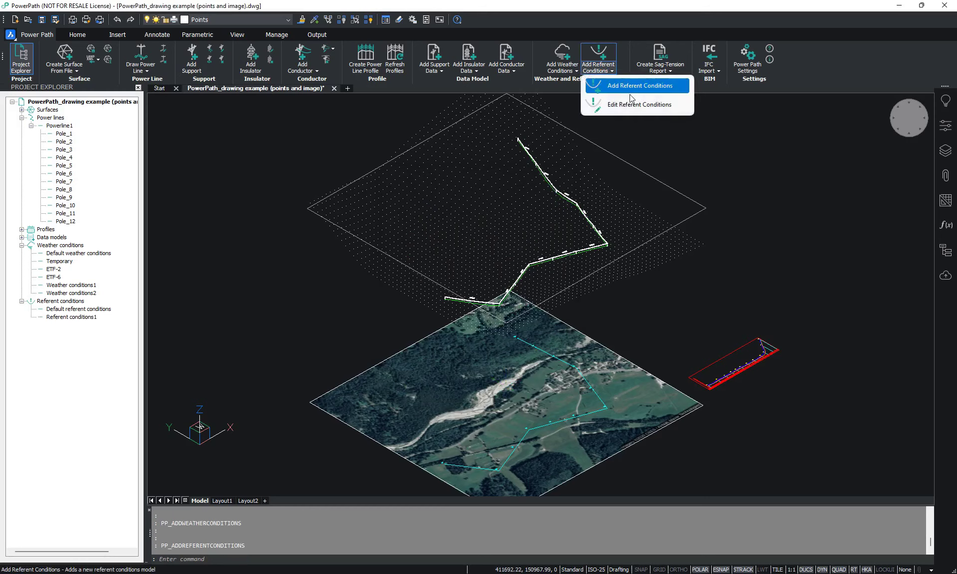
pyautogui.click(631, 90)
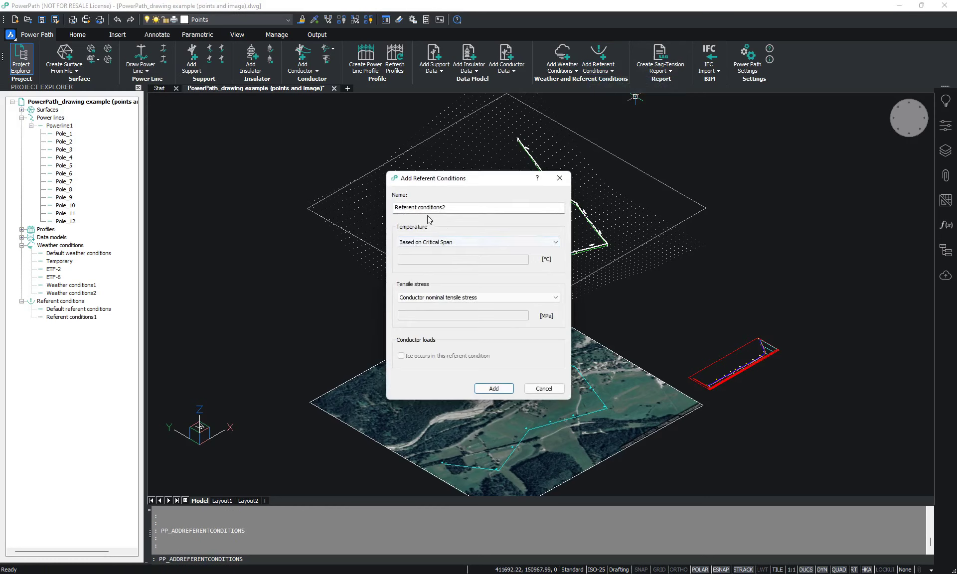
pyautogui.click(429, 242)
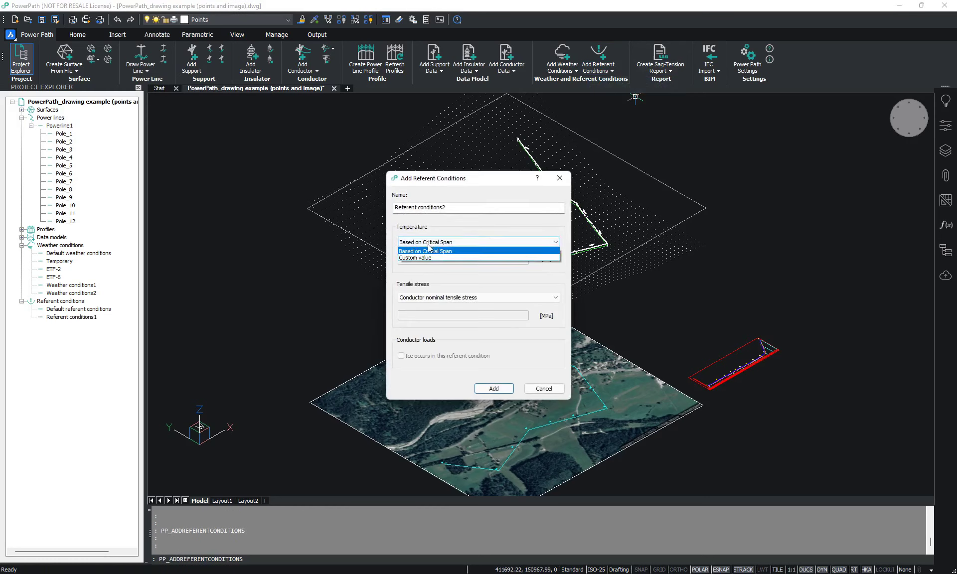
pyautogui.click(430, 258)
pyautogui.click(405, 258)
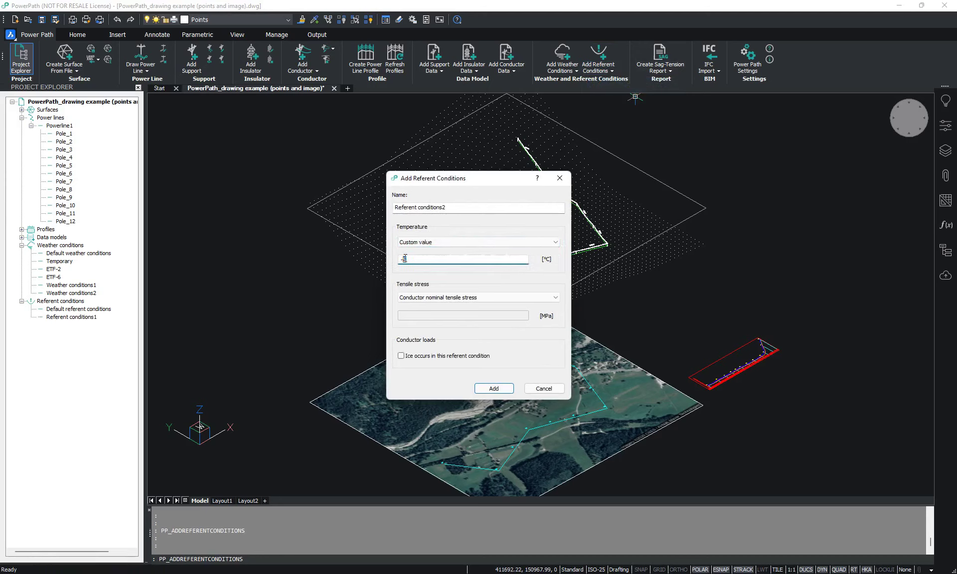
pyautogui.write('-10')
# Step: Set a custom tensile stress of 80 MPa, enable ice occurrence and add these referent conditions to the project
pyautogui.click(419, 300)
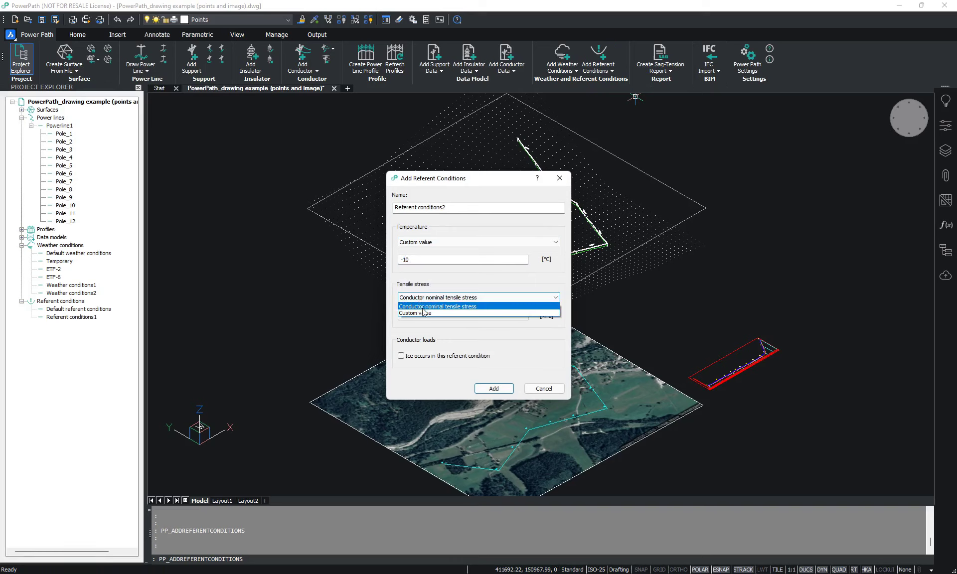
pyautogui.click(423, 312)
pyautogui.click(403, 316)
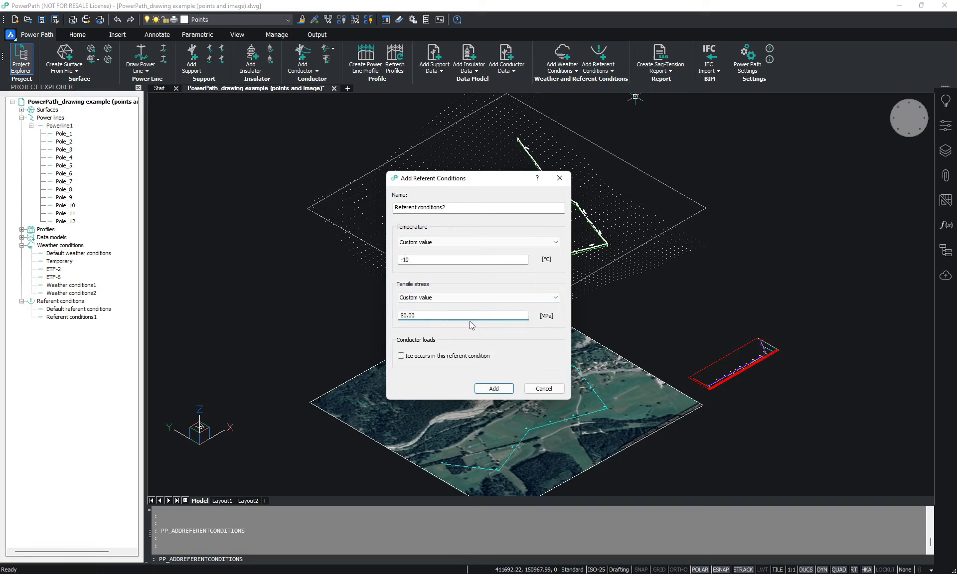
pyautogui.click(404, 358)
pyautogui.click(494, 389)
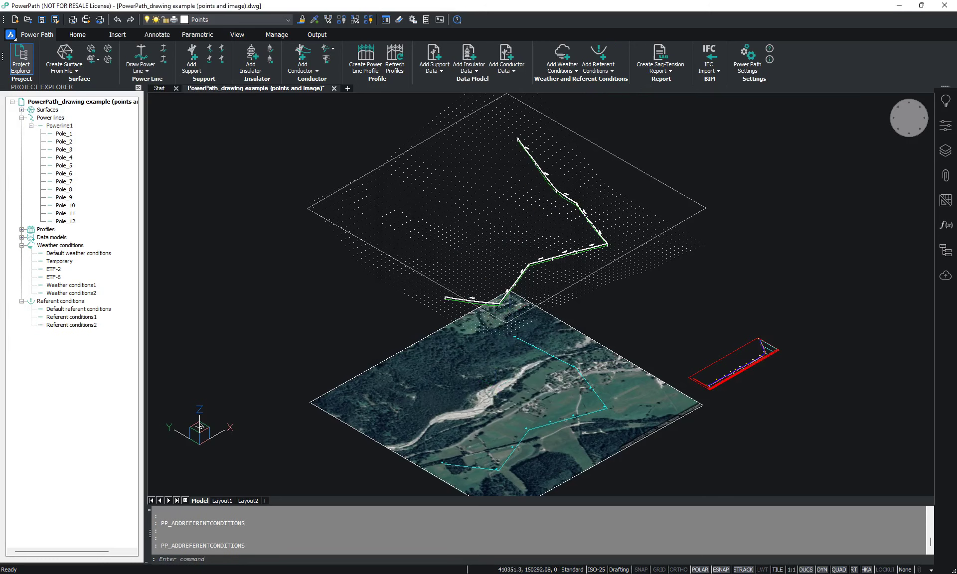
# Step: Edit the Phase3 conductor between Pole_1 and Pole_2 to use Weather conditions1 and Referent conditions2
pyautogui.scroll(5, 512, 321)
pyautogui.scroll(4, 513, 321)
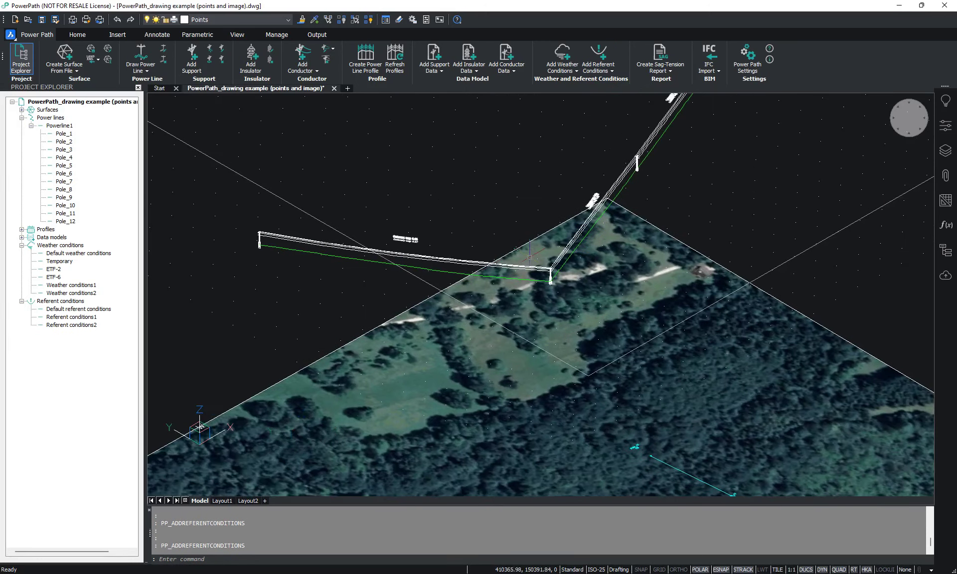
pyautogui.scroll(-8, 529, 257)
pyautogui.scroll(8, 556, 305)
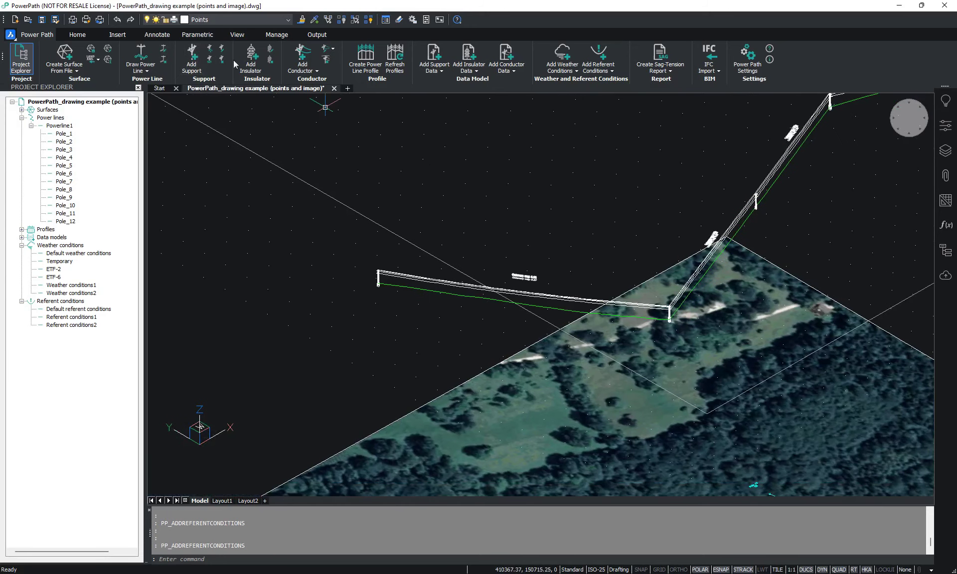
pyautogui.click(325, 59)
pyautogui.scroll(5, 533, 256)
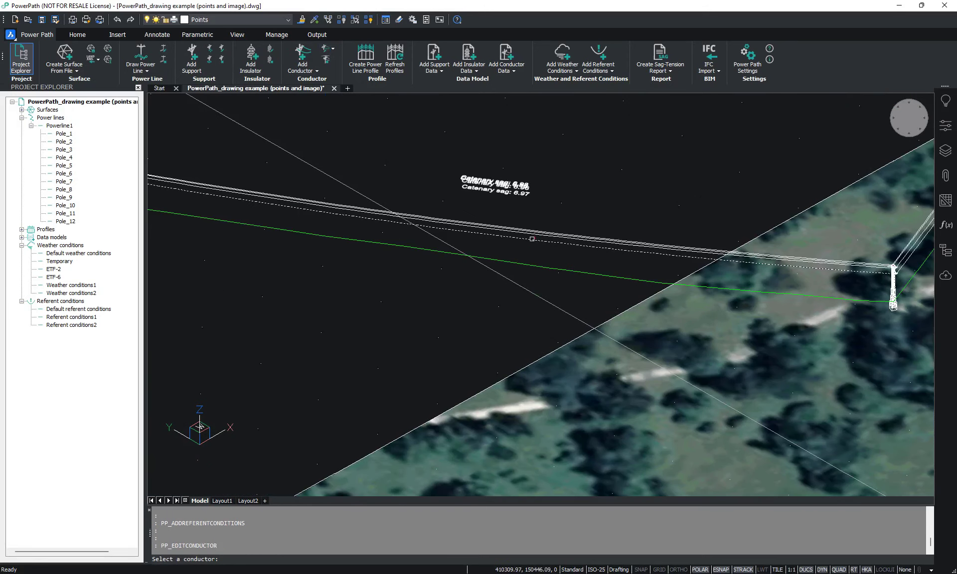
pyautogui.click(532, 239)
pyautogui.click(439, 353)
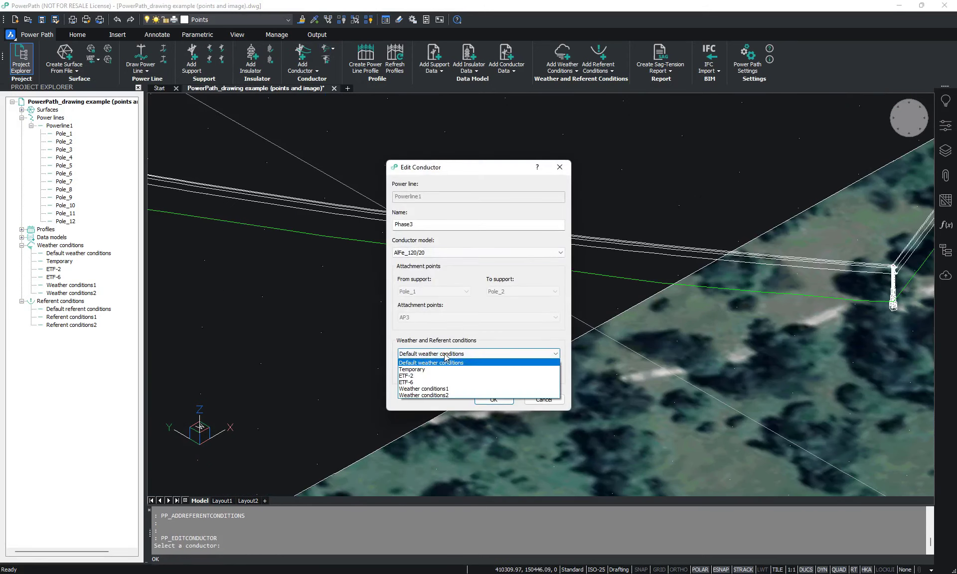
pyautogui.click(435, 393)
pyautogui.click(432, 372)
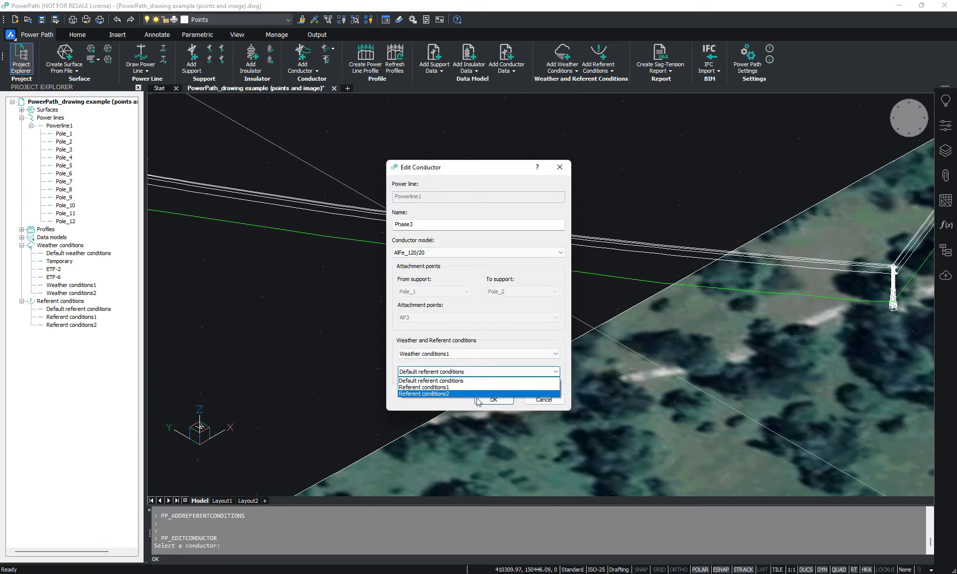
pyautogui.click(438, 387)
pyautogui.click(493, 399)
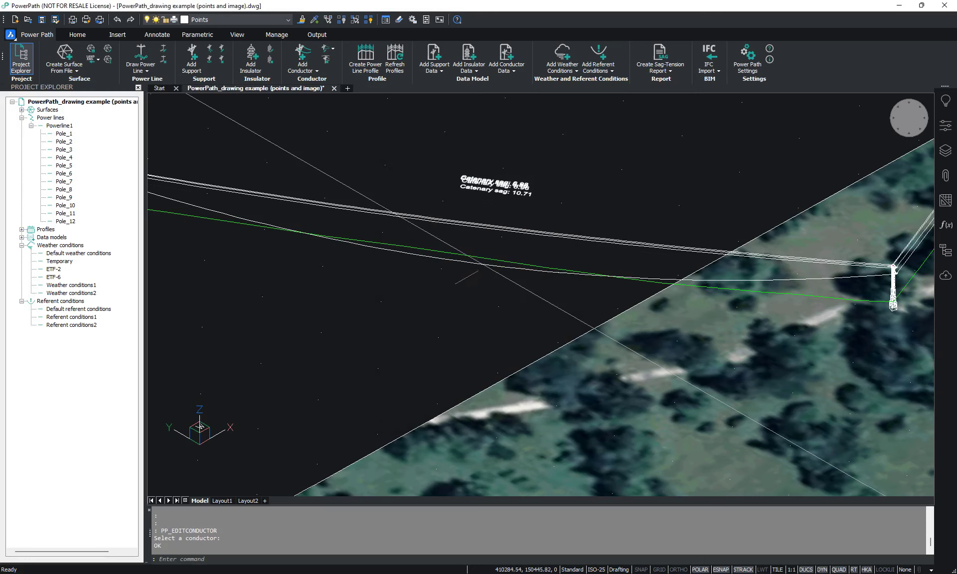
# Step: Edit the Phase3 conductor between Pole_2 and Pole_4 to use Weather conditions2 and Referent conditions2
pyautogui.scroll(-2, 472, 287)
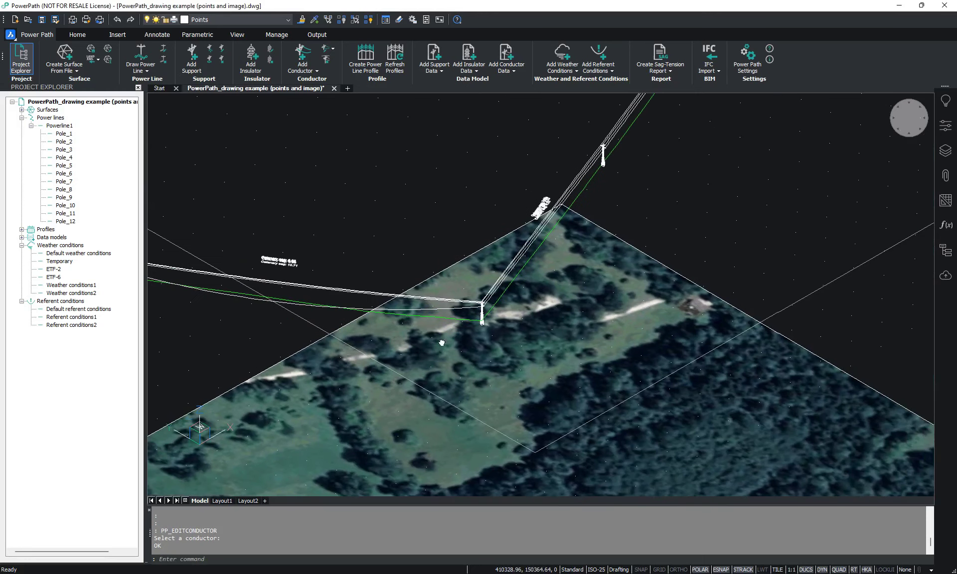
pyautogui.scroll(1, 565, 278)
pyautogui.moveTo(565, 278); pyautogui.dragTo(495, 235, button='middle')
pyautogui.scroll(2, 466, 310)
pyautogui.scroll(2, 308, 310)
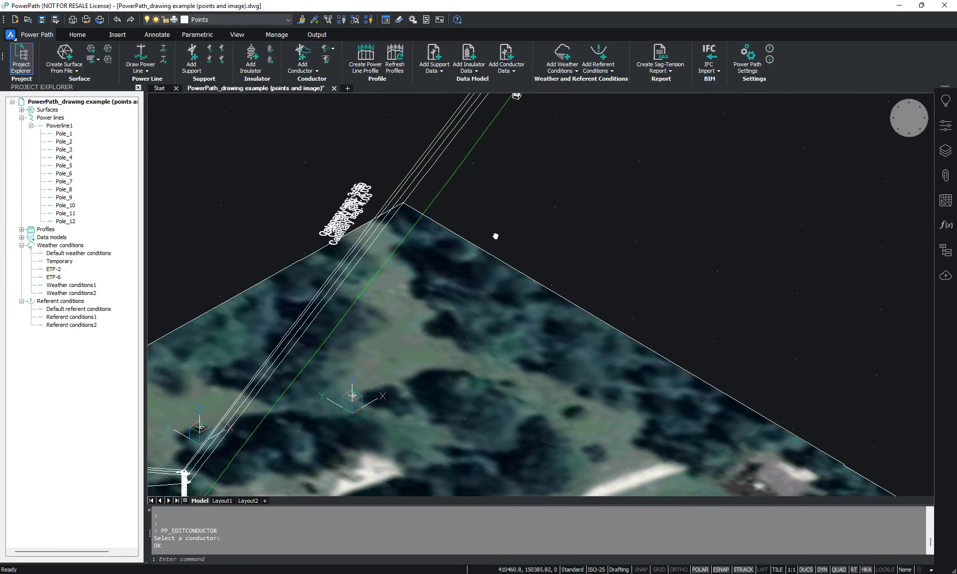
pyautogui.click(324, 54)
pyautogui.click(391, 214)
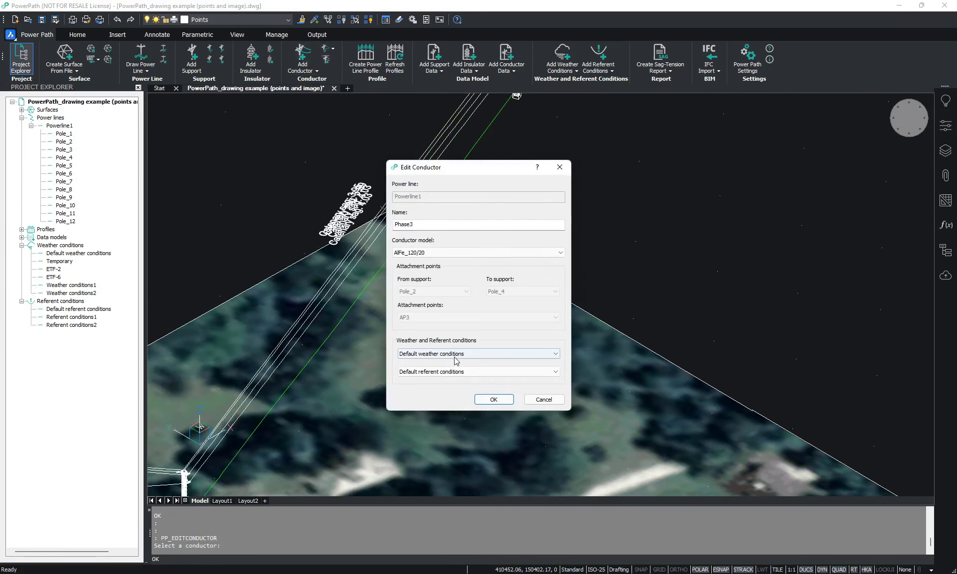
pyautogui.click(454, 355)
pyautogui.click(432, 397)
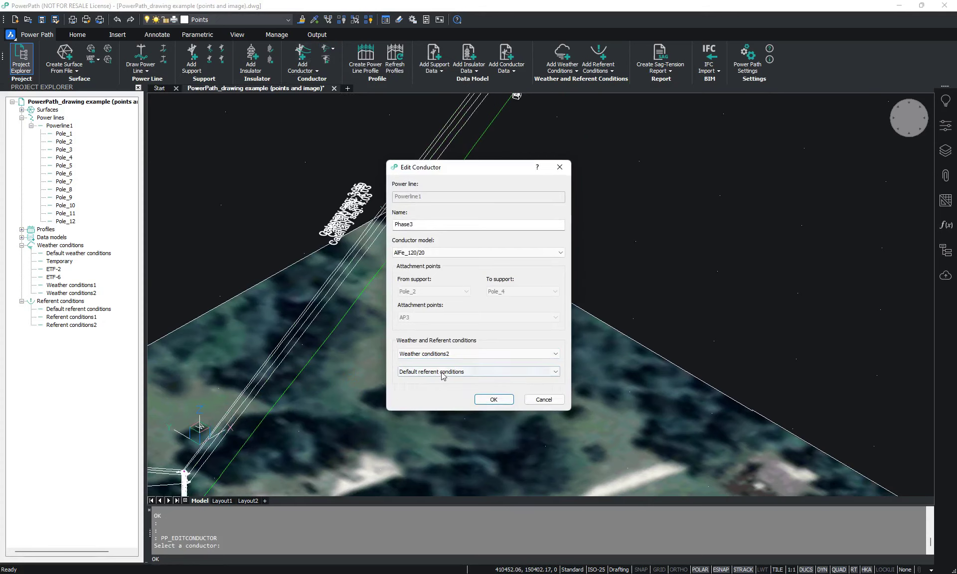
pyautogui.click(442, 373)
pyautogui.click(433, 394)
pyautogui.click(494, 399)
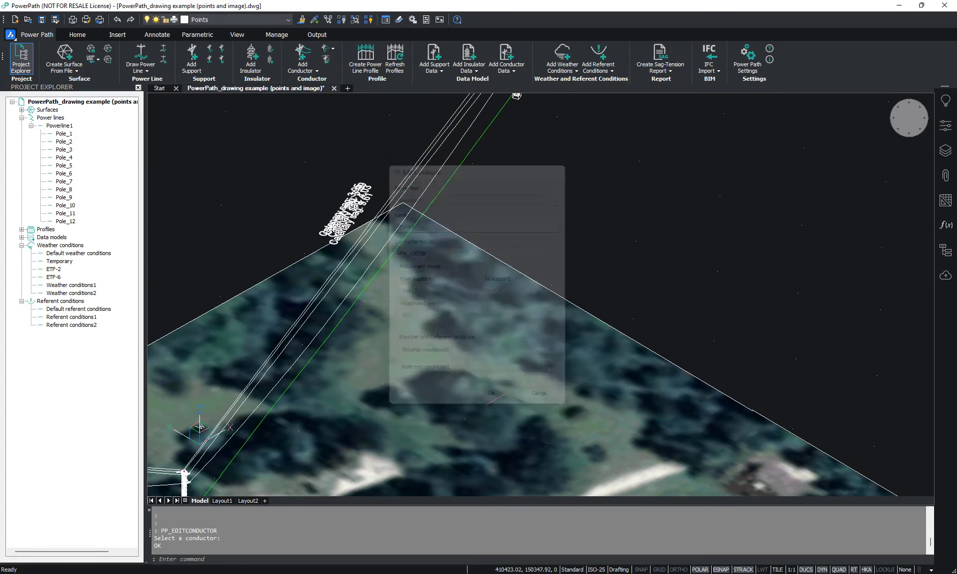
# Step: Examine the conductor spans and catenaries along the whole power line in the 3D model
pyautogui.scroll(-6, 569, 295)
pyautogui.moveTo(568, 294); pyautogui.dragTo(463, 373, button='middle')
pyautogui.moveTo(525, 233); pyautogui.dragTo(470, 352, button='middle')
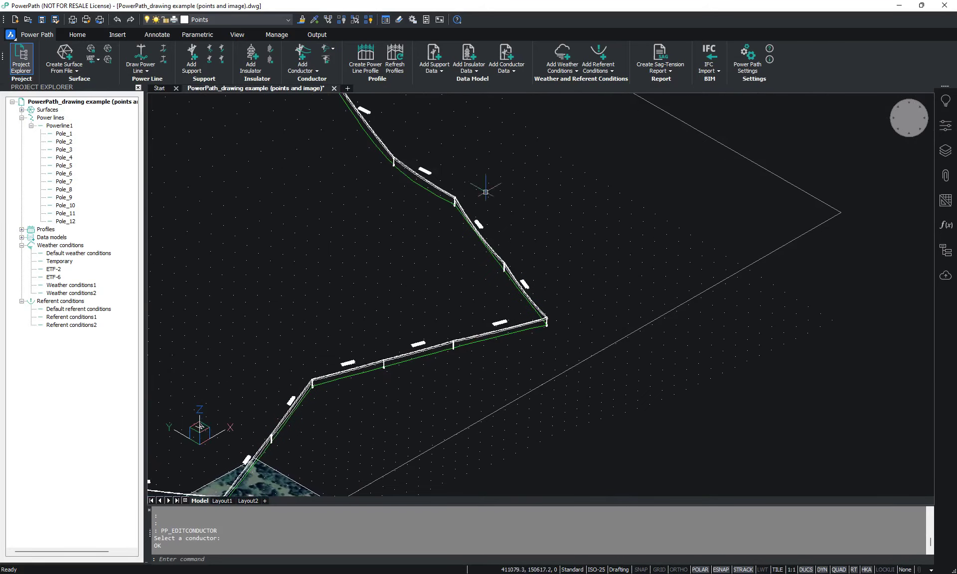
pyautogui.scroll(-6, 635, 398)
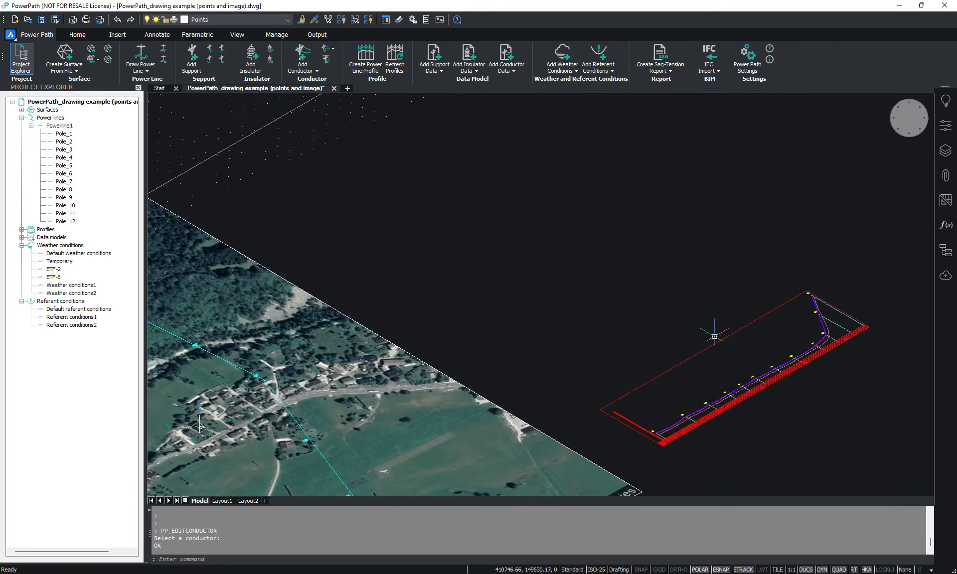
pyautogui.moveTo(421, 389); pyautogui.dragTo(728, 462, button='middle')
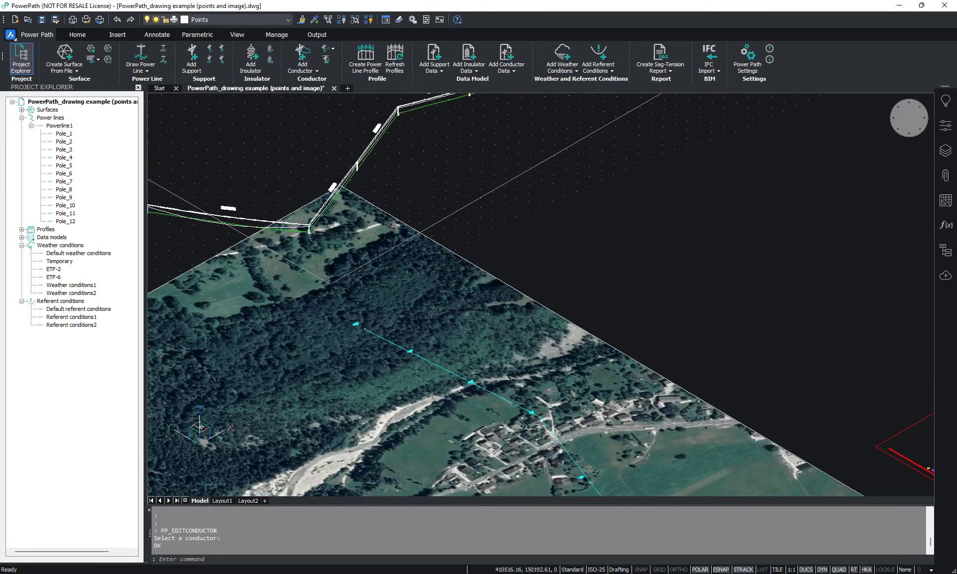
pyautogui.scroll(-5, 399, 204)
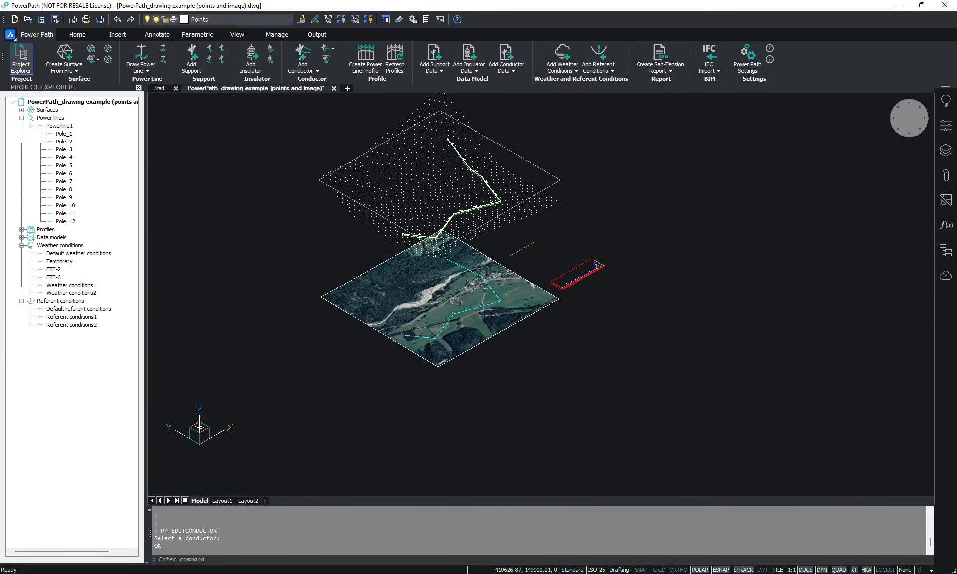
pyautogui.keyDown('shift'); pyautogui.moveTo(456, 259); pyautogui.dragTo(447, 290, button='middle'); pyautogui.keyUp('shift')
pyautogui.scroll(6, 447, 291)
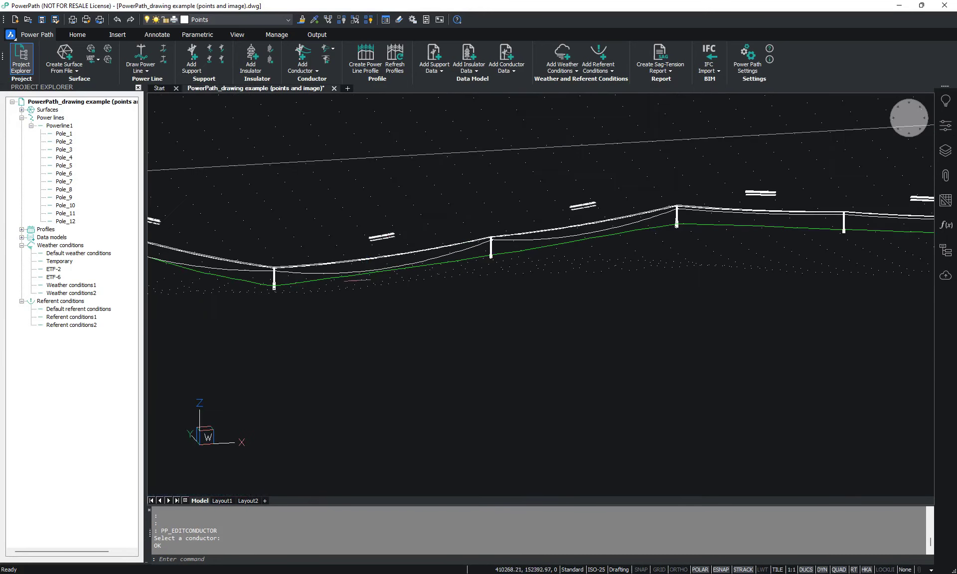
pyautogui.scroll(-5, 492, 261)
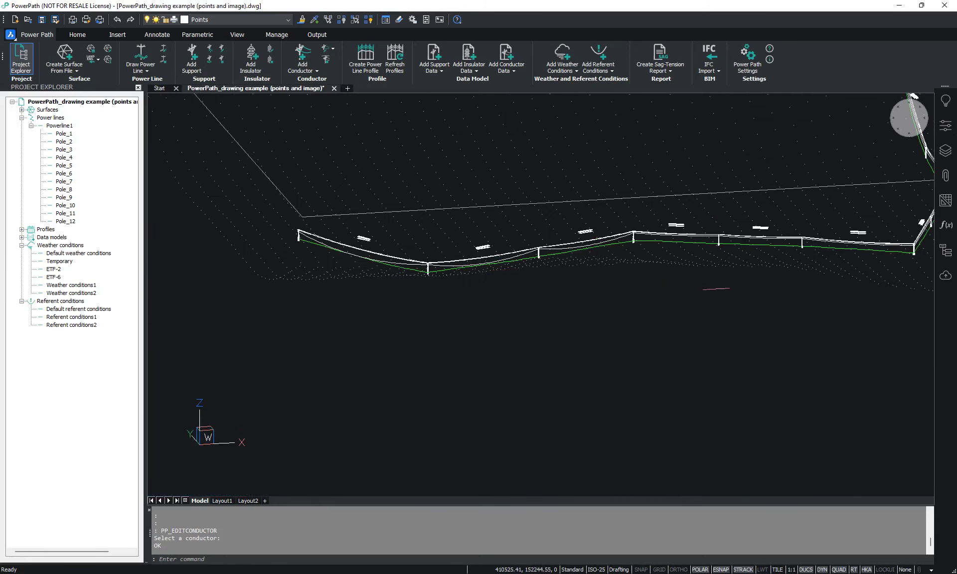
pyautogui.scroll(-5, 485, 254)
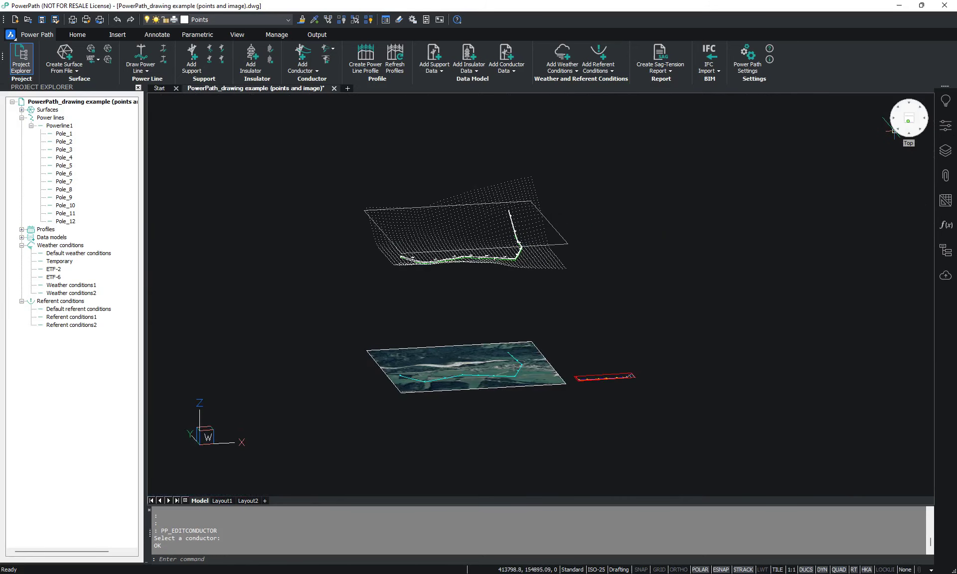
# Step: Switch to the top view and refresh the power line's profile view to apply the conductor changes
pyautogui.click(909, 118)
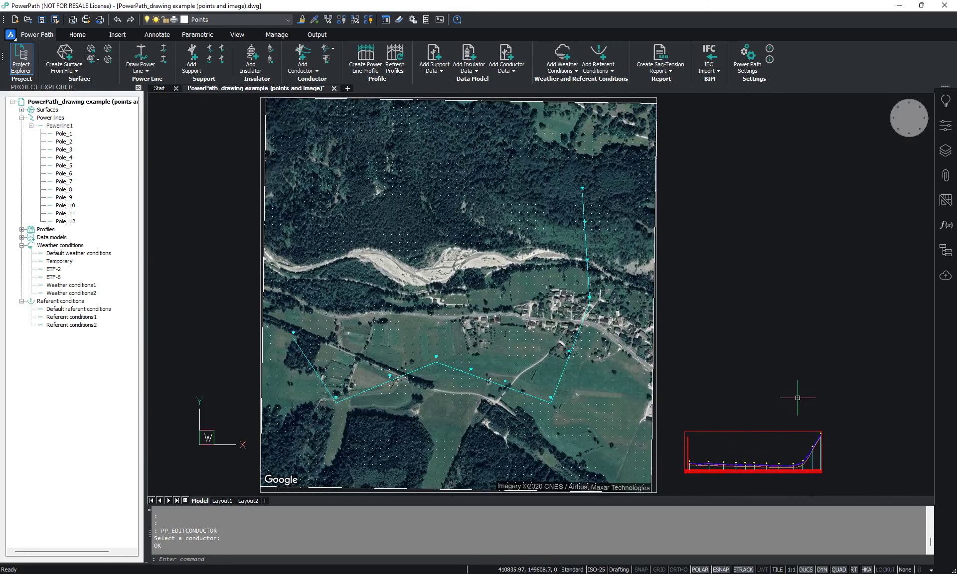
pyautogui.moveTo(795, 399); pyautogui.dragTo(684, 330, button='middle')
pyautogui.scroll(6, 612, 359)
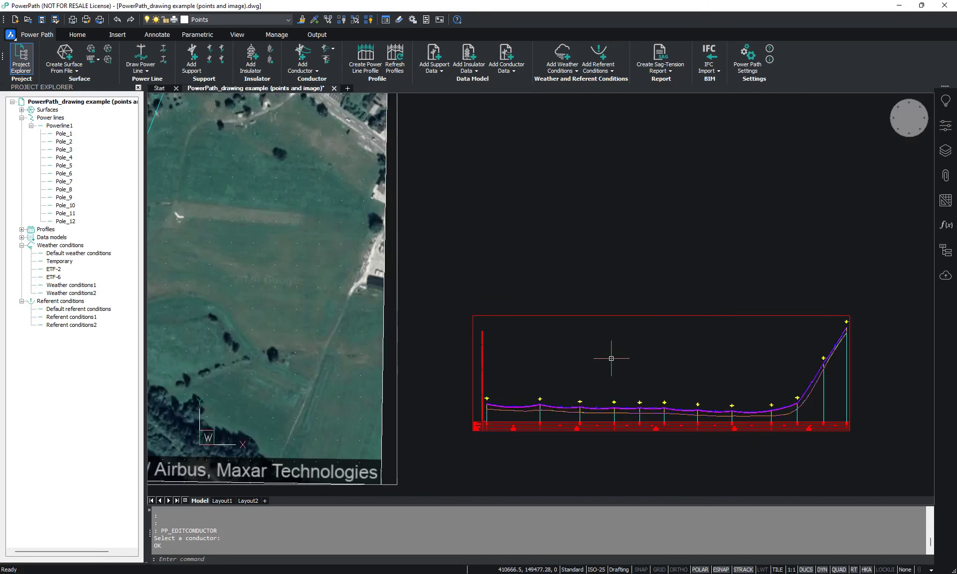
pyautogui.moveTo(633, 376); pyautogui.dragTo(513, 259, button='middle')
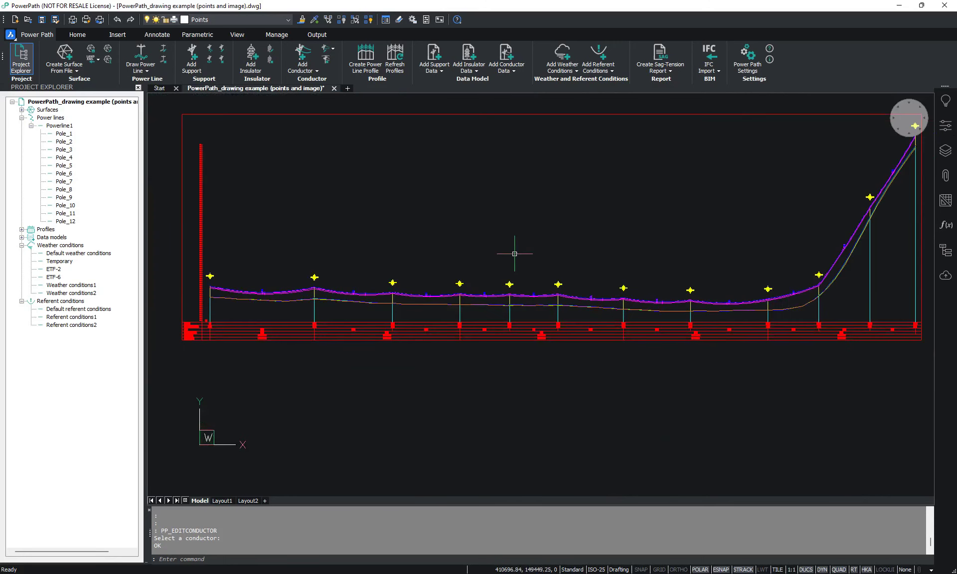
pyautogui.click(395, 59)
# Step: Examine the conductor sag curves span by span along the refreshed profile
pyautogui.scroll(6, 269, 301)
pyautogui.moveTo(258, 312); pyautogui.dragTo(487, 342, button='middle')
pyautogui.moveTo(500, 306); pyautogui.dragTo(217, 288, button='middle')
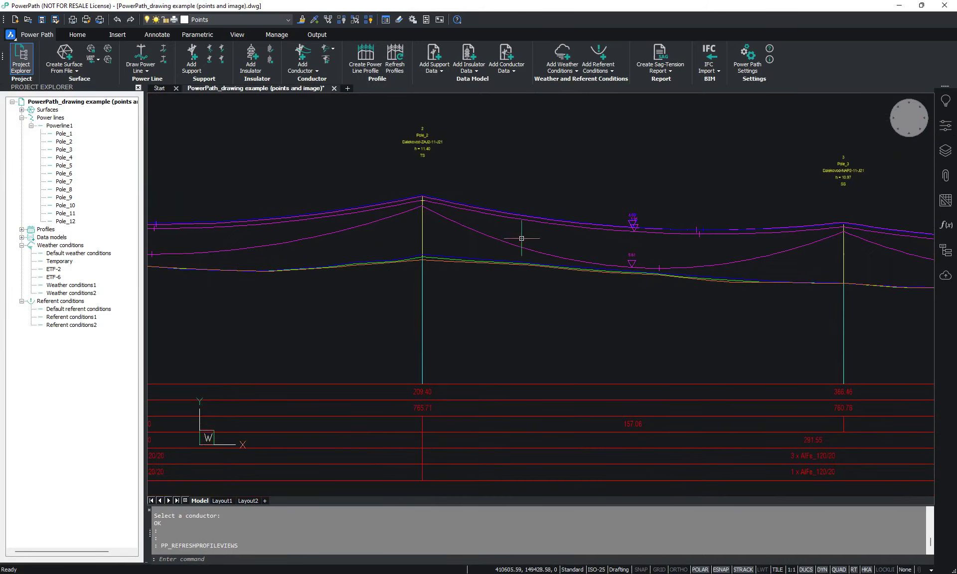
pyautogui.scroll(-6, 371, 252)
pyautogui.moveTo(368, 261); pyautogui.dragTo(526, 293, button='middle')
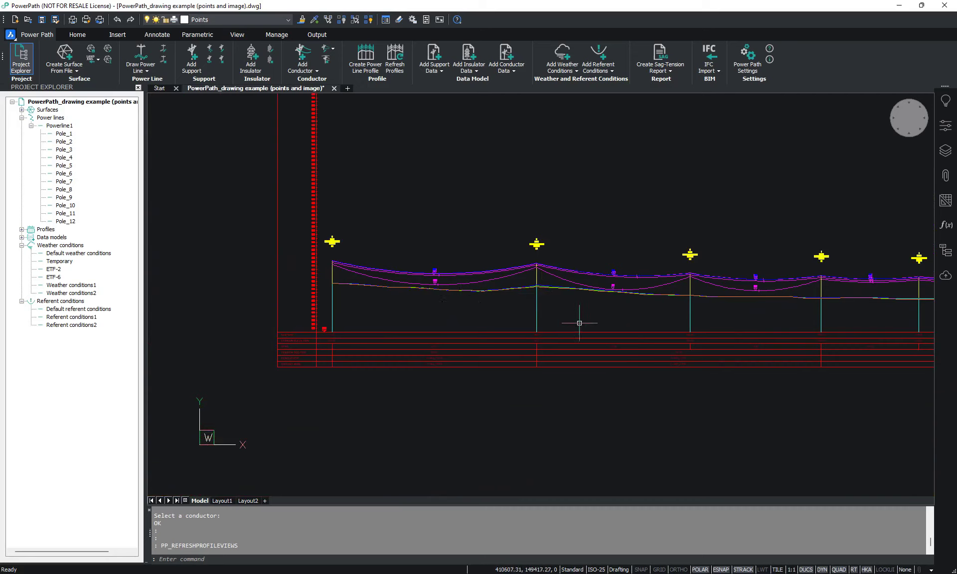
pyautogui.moveTo(580, 323); pyautogui.dragTo(450, 321, button='middle')
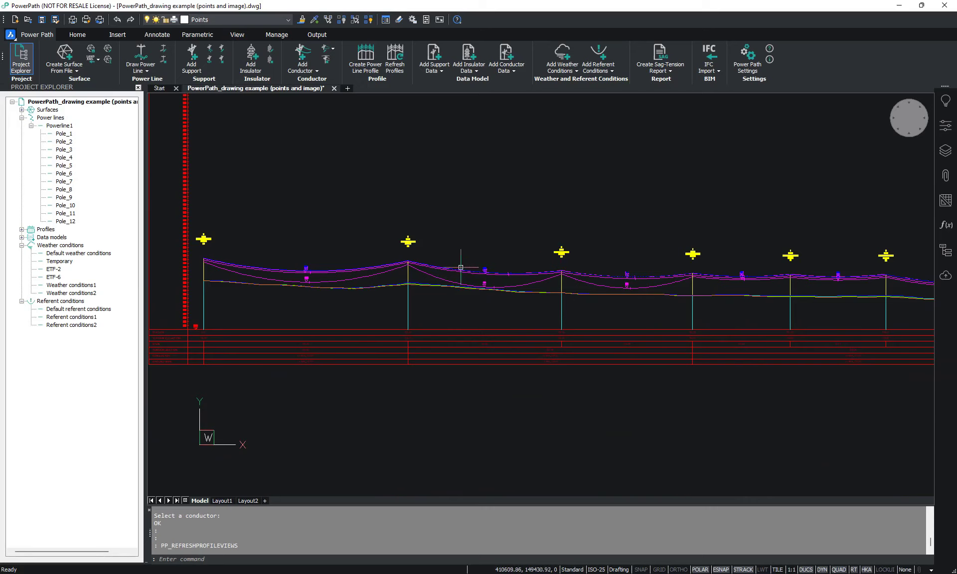
pyautogui.moveTo(673, 306); pyautogui.dragTo(371, 292, button='middle')
pyautogui.moveTo(768, 280); pyautogui.dragTo(499, 269, button='middle')
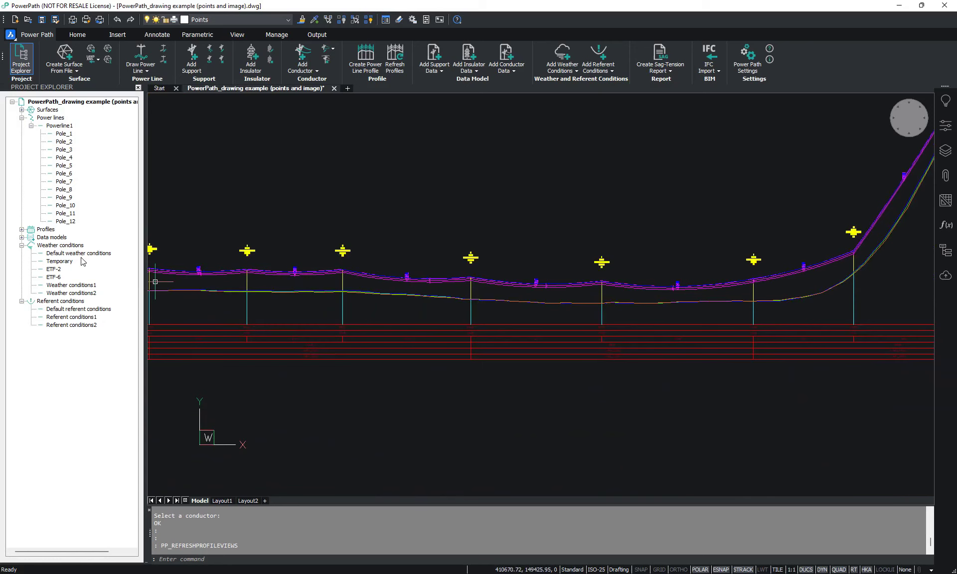
# Step: Start a sag-tension report for Powerline1 covering all conductors from Pole_1 to Pole_12
pyautogui.scroll(-6, 413, 251)
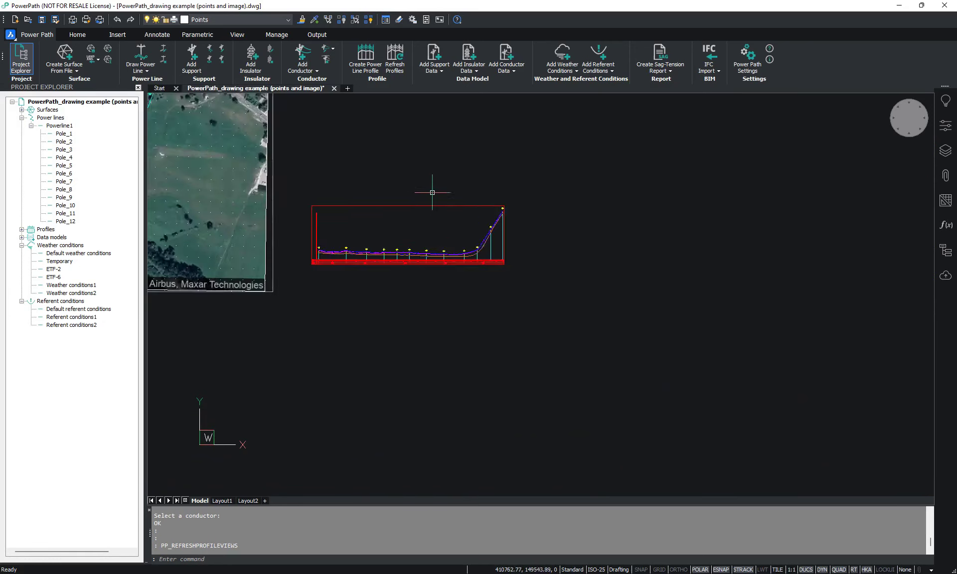
pyautogui.scroll(-4, 433, 192)
pyautogui.moveTo(504, 169); pyautogui.dragTo(586, 239, button='middle')
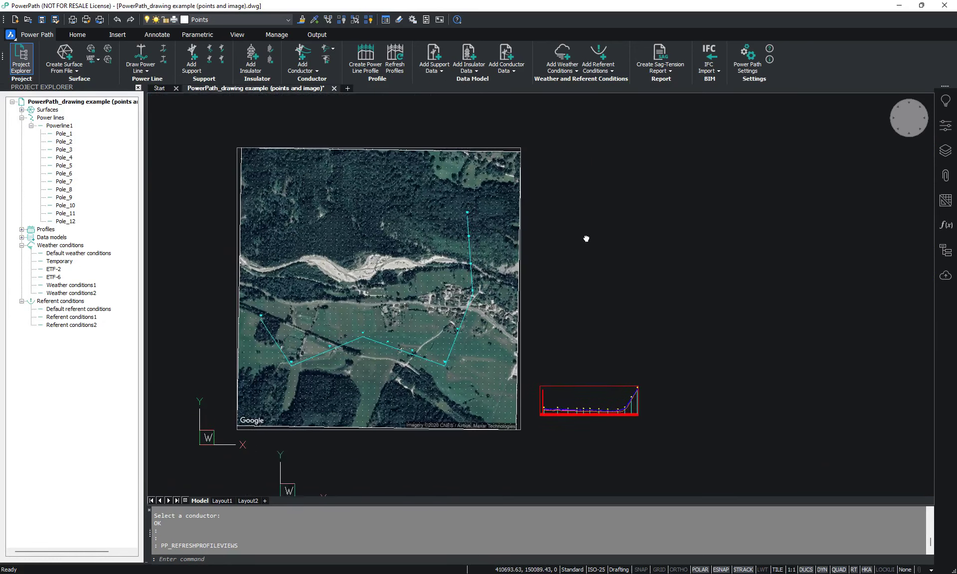
pyautogui.click(661, 72)
pyautogui.click(671, 86)
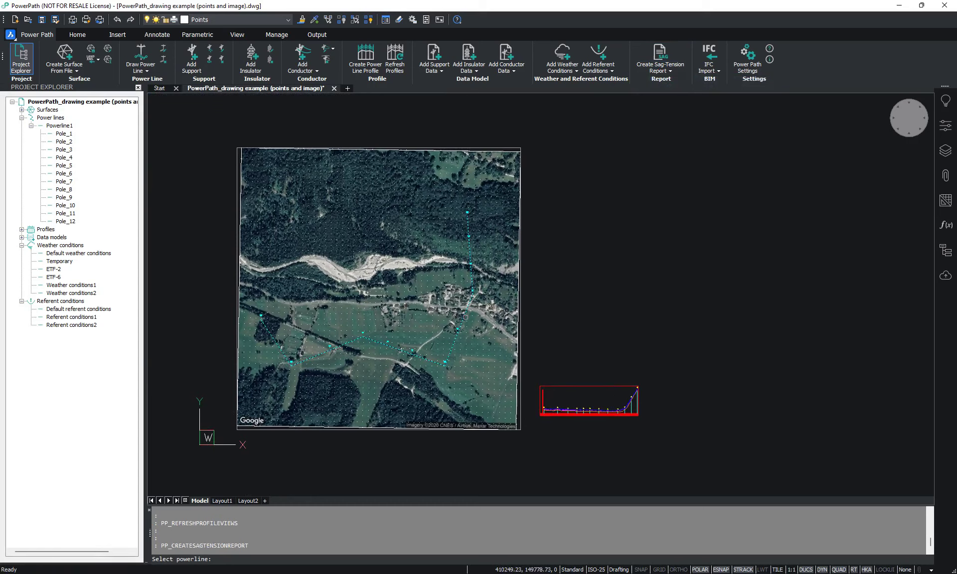
pyautogui.click(466, 316)
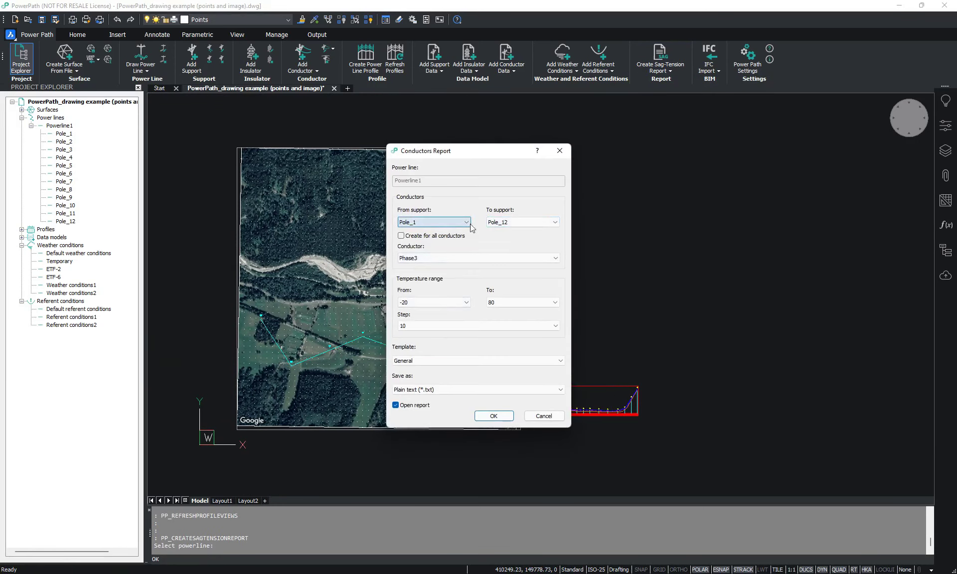
pyautogui.click(417, 238)
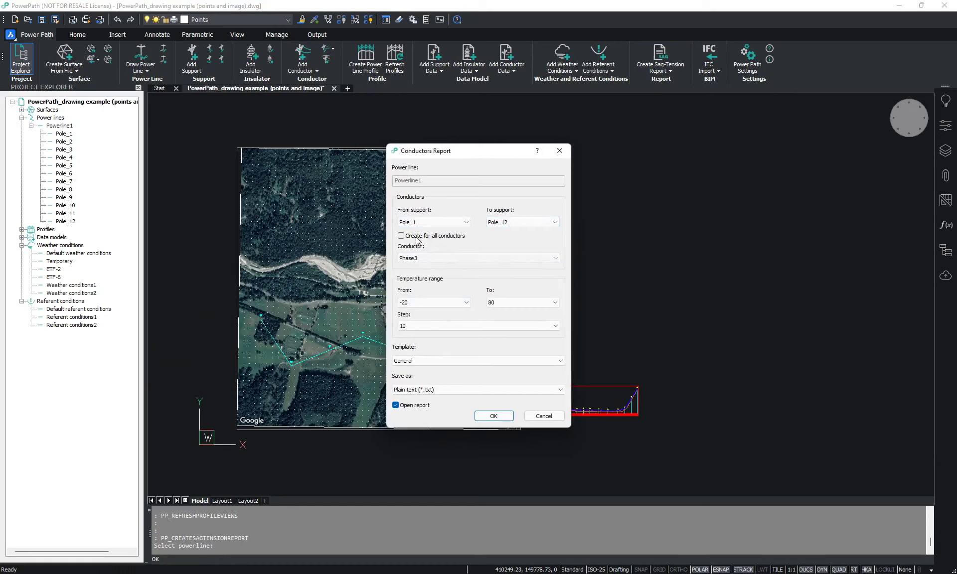
pyautogui.click(417, 237)
# Step: Keep the report's temperature range from -20 to 80 and set its step to 5
pyautogui.click(417, 303)
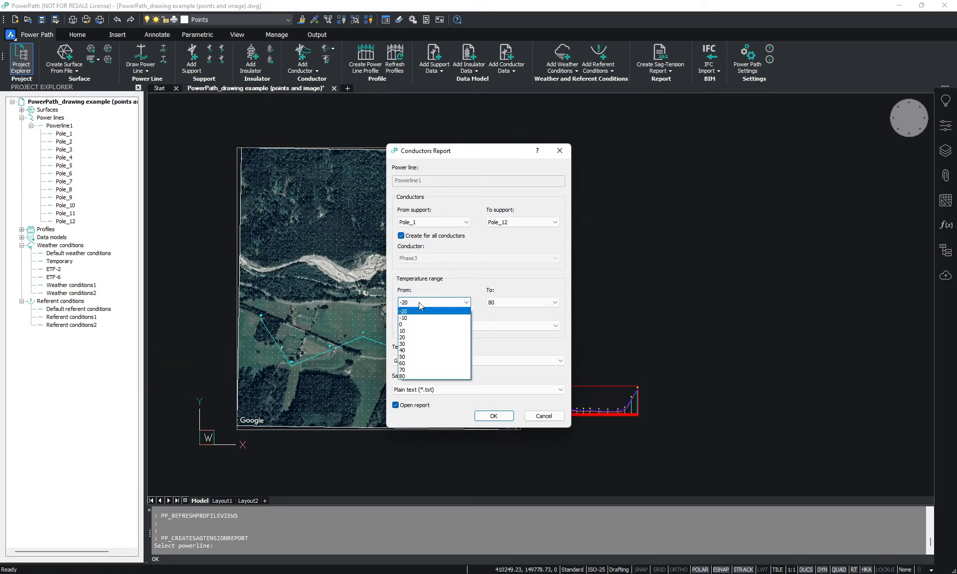
pyautogui.click(419, 303)
pyautogui.click(491, 302)
pyautogui.click(491, 303)
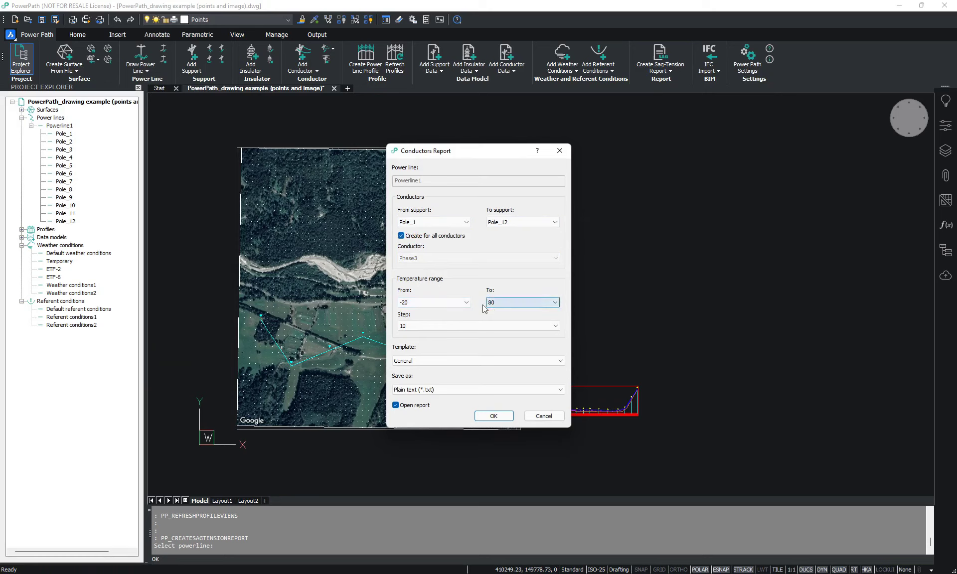
pyautogui.click(410, 326)
pyautogui.click(405, 342)
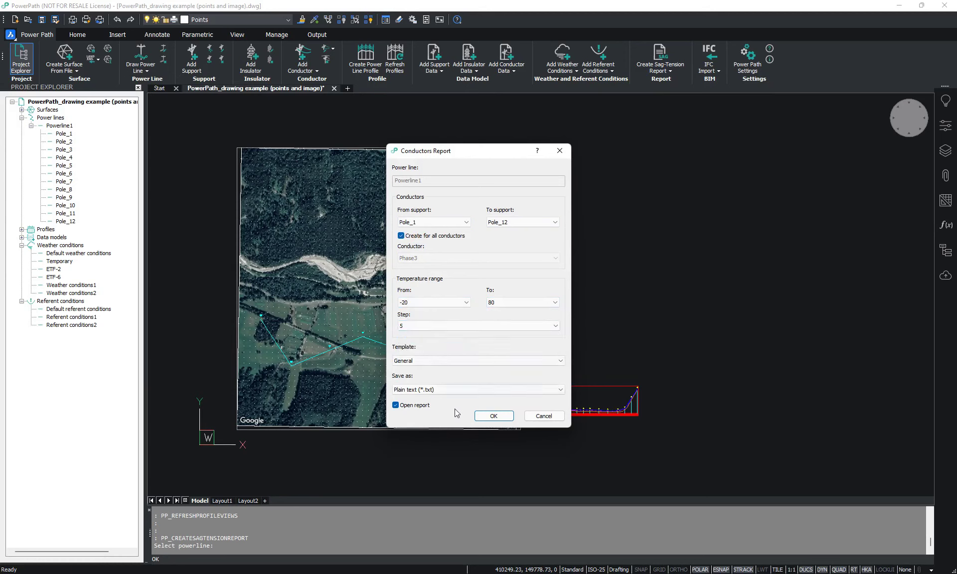
# Step: Generate the report as plain text and save it on the Desktop as "sag tension report"
pyautogui.click(428, 391)
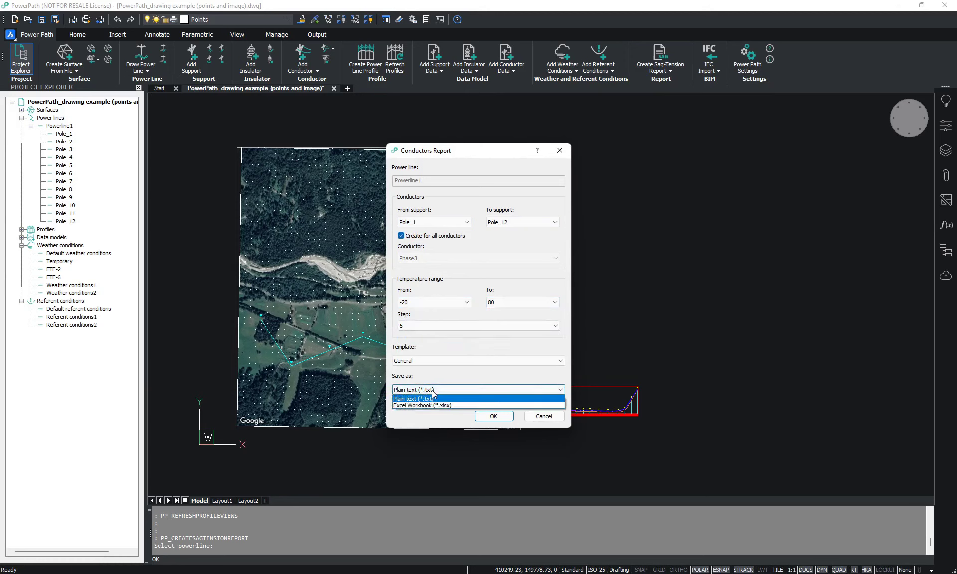
pyautogui.click(433, 397)
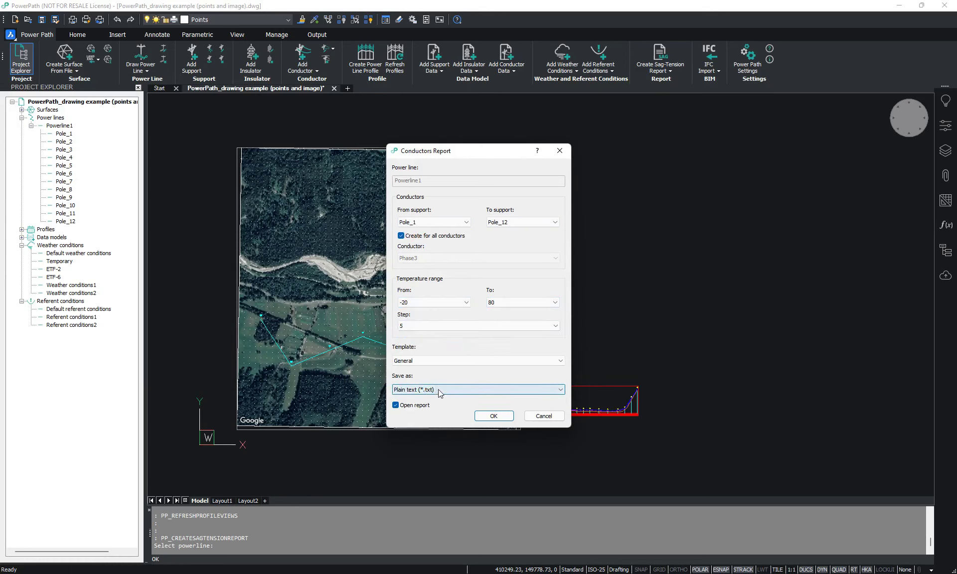
pyautogui.click(493, 416)
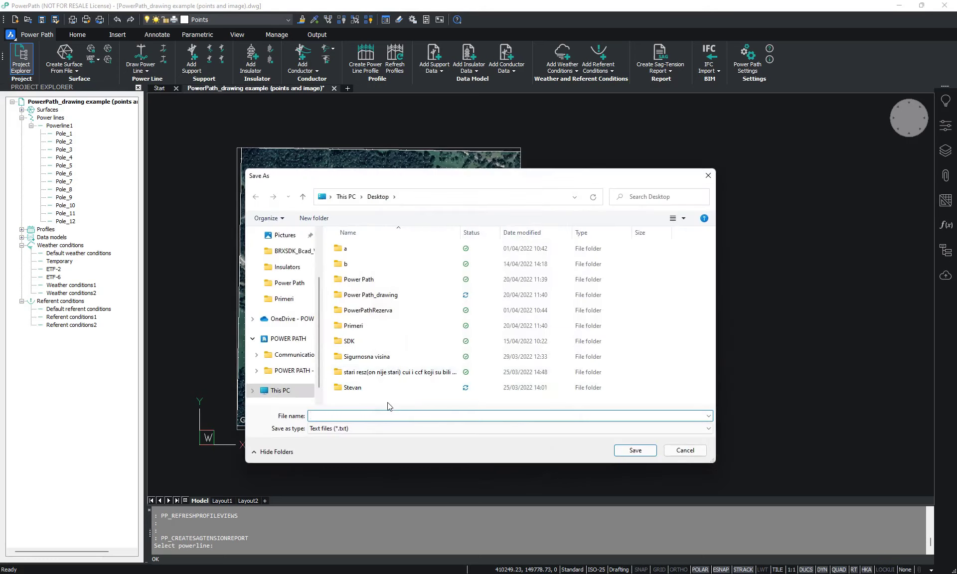
pyautogui.write('sag tension report')
pyautogui.press('Return')
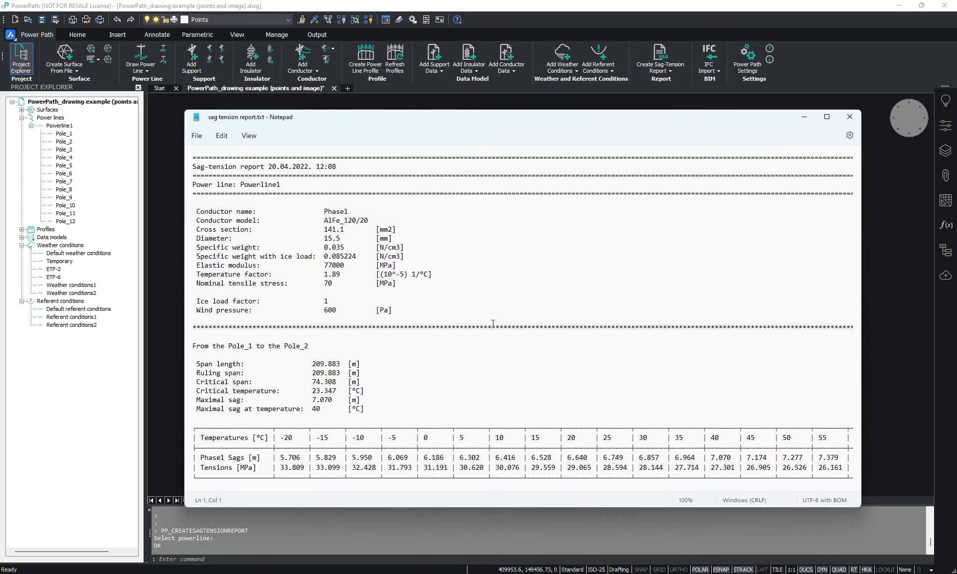
# Step: Review the opened report's conductor data, sag and tension tables and load calculation in a maximized Notepad window
pyautogui.click(827, 117)
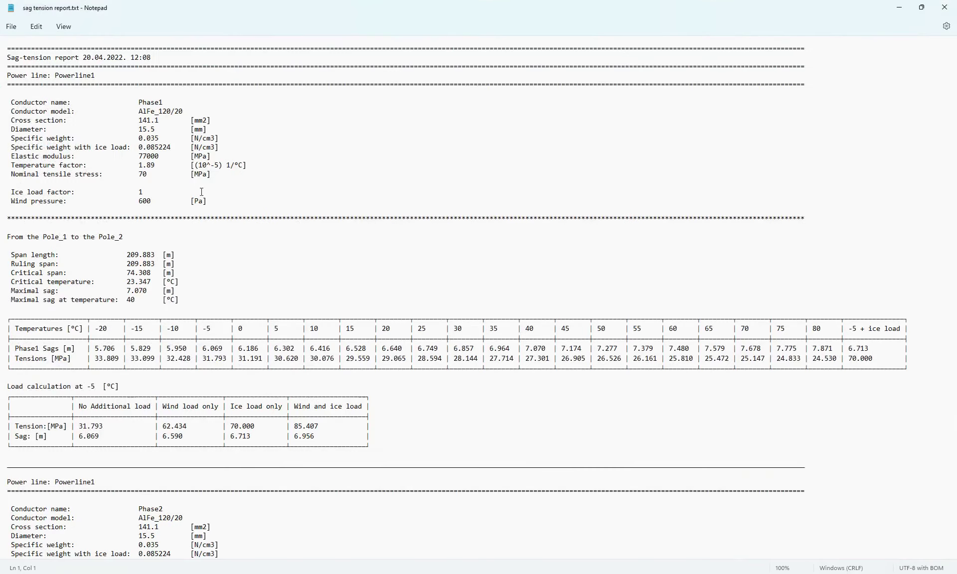
pyautogui.scroll(-4, 185, 160)
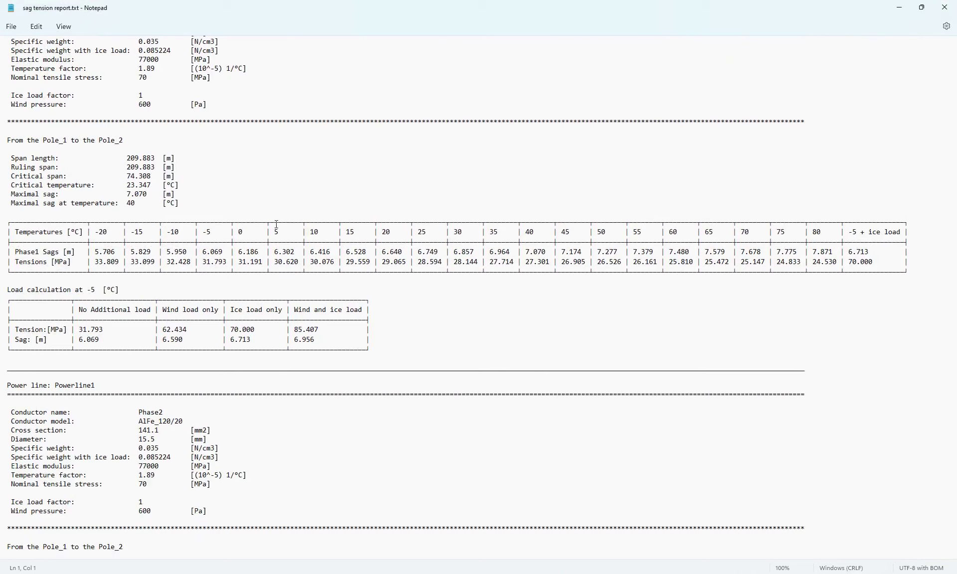
pyautogui.scroll(-3, 196, 235)
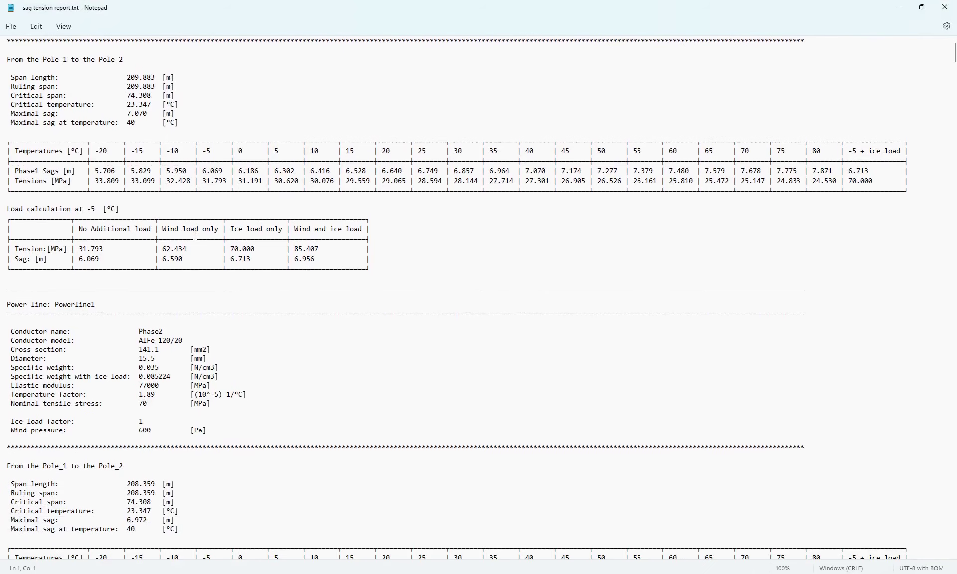
pyautogui.scroll(7, 202, 226)
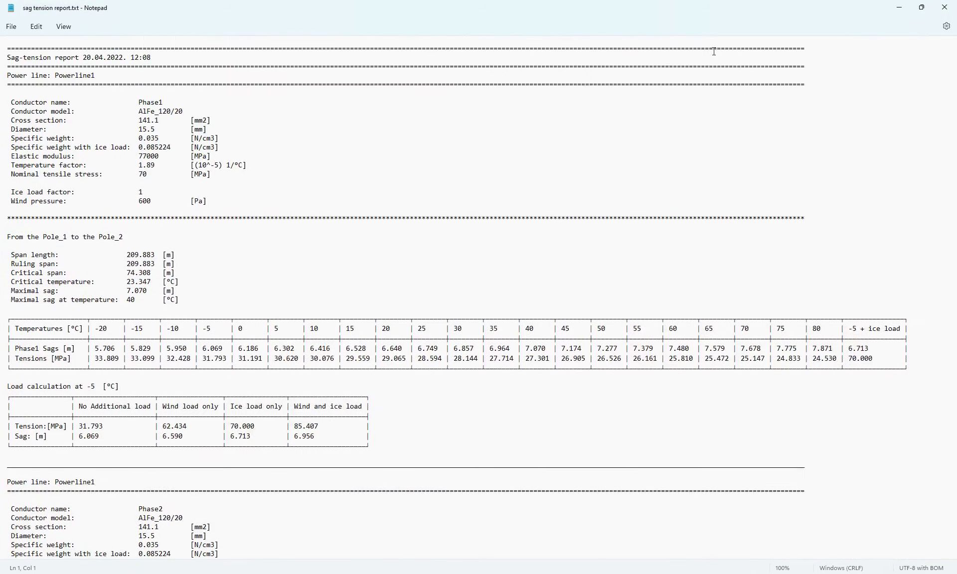
# Step: Shrink the report window out of the way, switch to PowerPath and inspect the conductor sags along the first spans of the power line profile
pyautogui.click(922, 7)
pyautogui.click(466, 143)
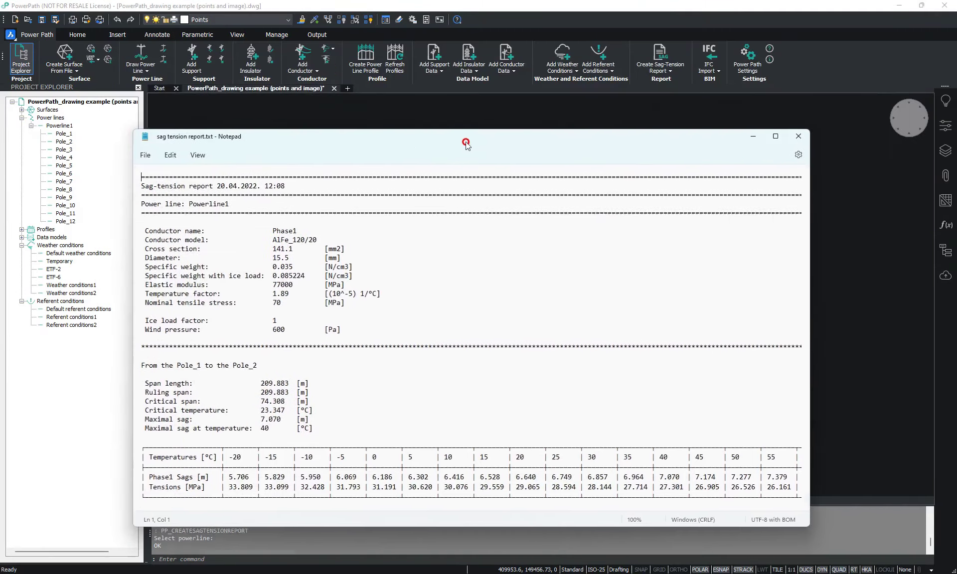
pyautogui.moveTo(466, 143); pyautogui.dragTo(324, 80)
pyautogui.click(757, 233)
pyautogui.click(573, 375)
pyautogui.scroll(1, 576, 377)
pyautogui.scroll(1, 538, 394)
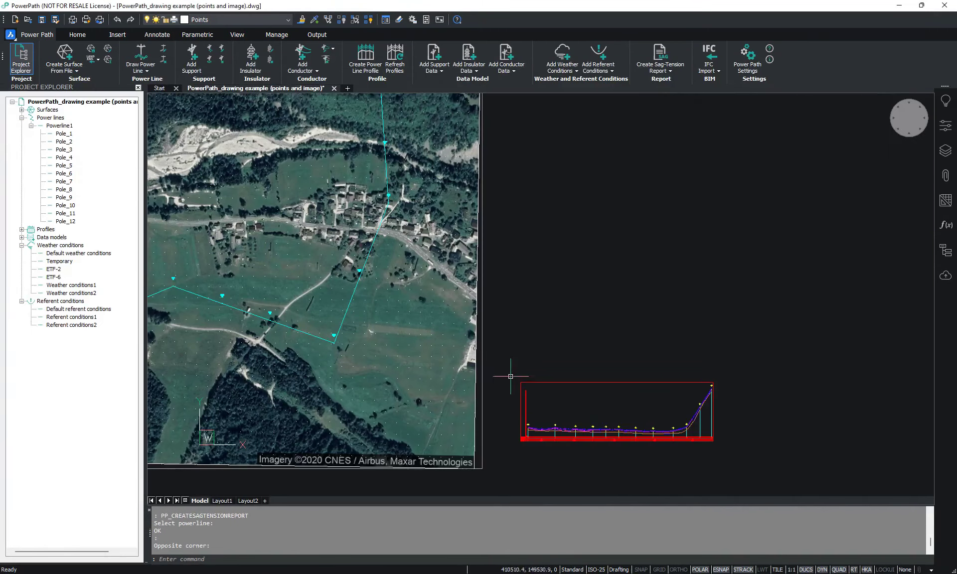
pyautogui.scroll(10, 528, 430)
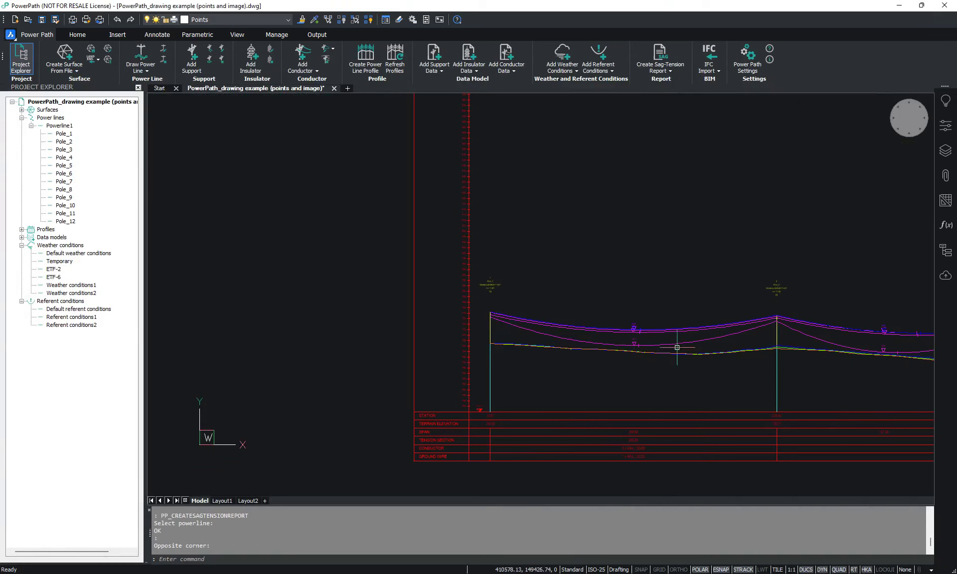
pyautogui.moveTo(749, 319); pyautogui.dragTo(459, 286, button='middle')
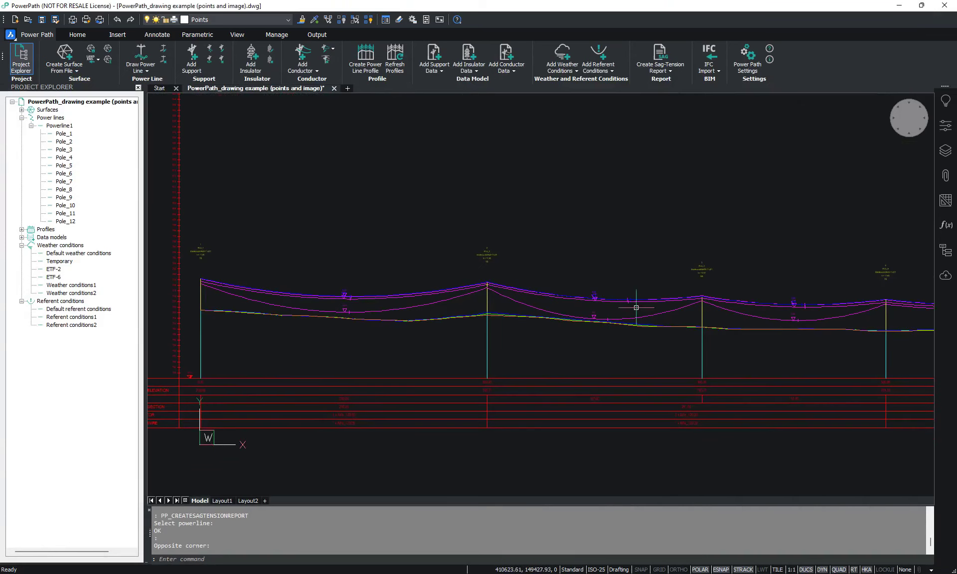
pyautogui.moveTo(631, 270); pyautogui.dragTo(412, 239, button='middle')
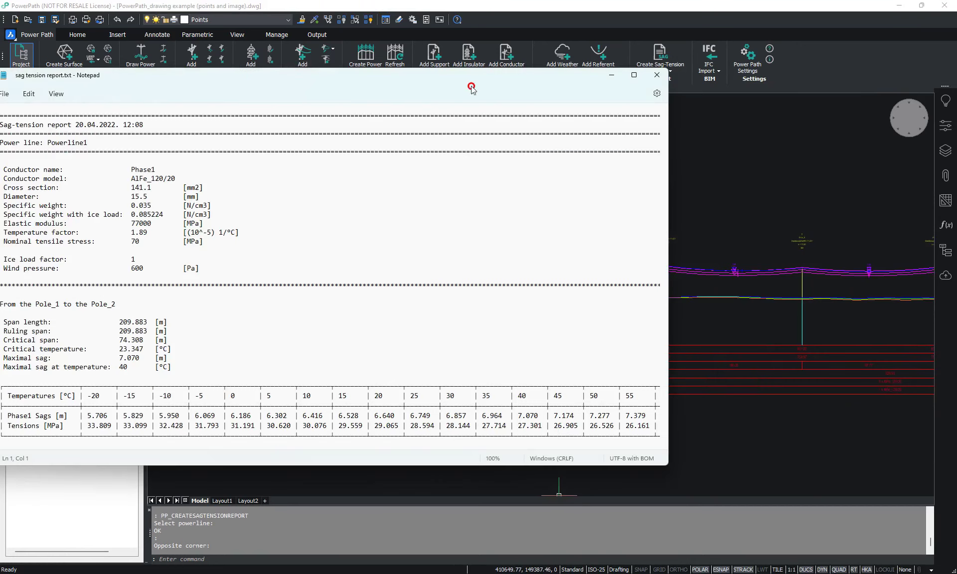
# Step: Return to the Notepad report and examine each phase's data for the Pole_1 to Pole_2 span, especially Phase3's ice load factor and wind pressure
pyautogui.moveTo(444, 79); pyautogui.dragTo(607, 102)
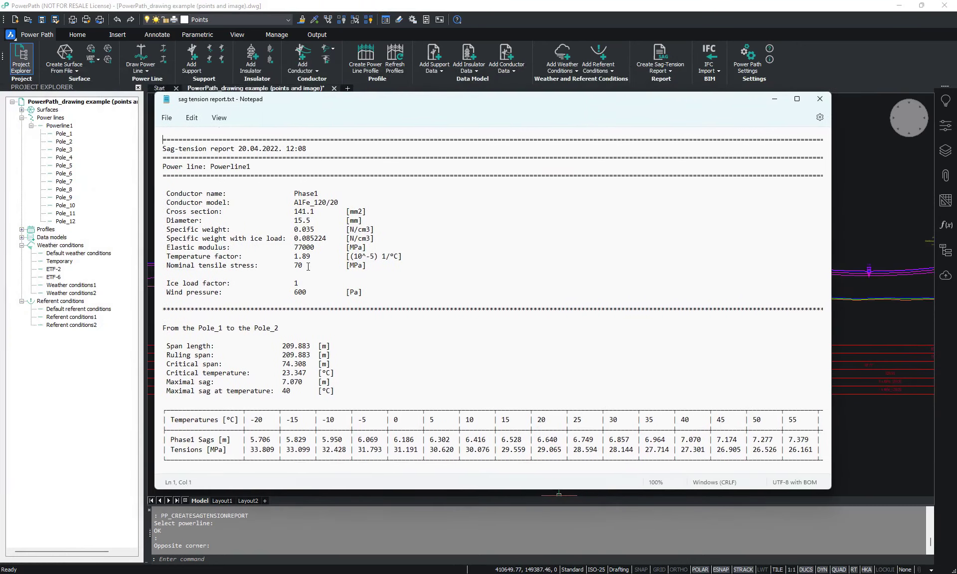
pyautogui.scroll(-3, 308, 267)
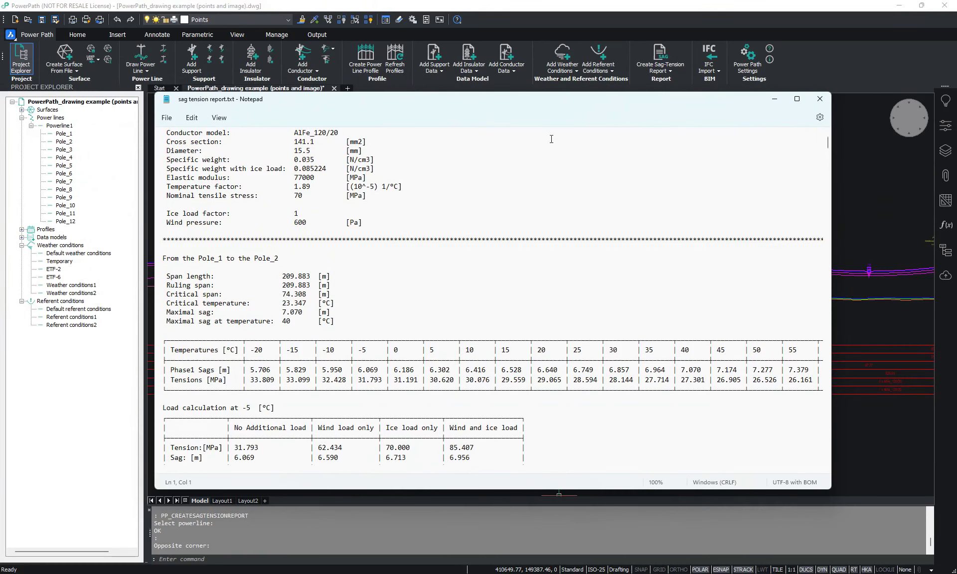
pyautogui.scroll(-8, 347, 310)
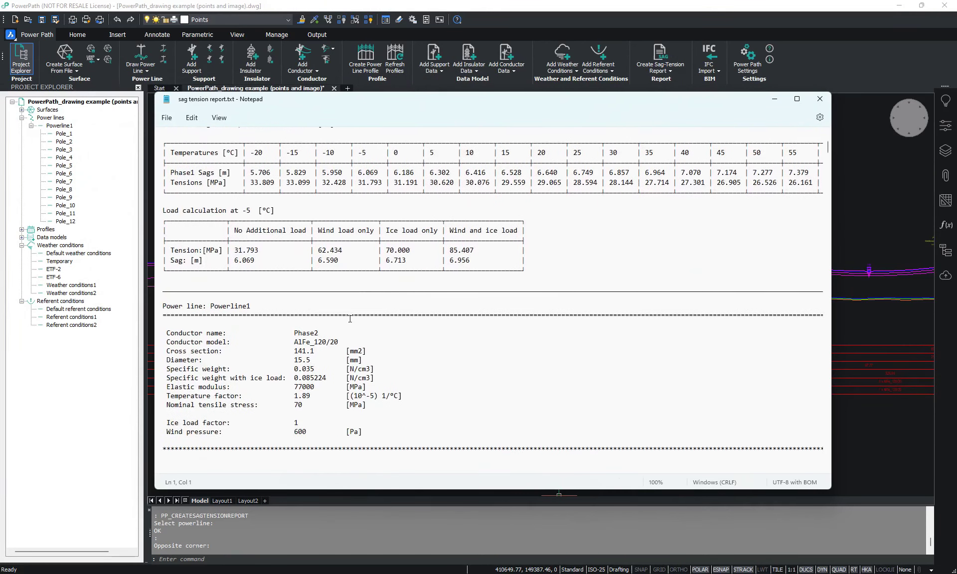
pyautogui.scroll(-4, 350, 319)
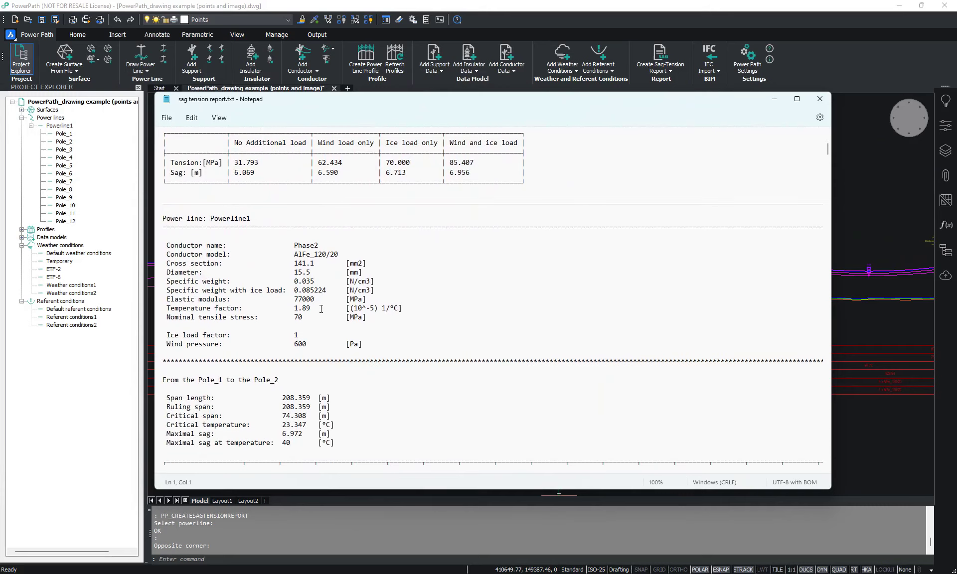
pyautogui.scroll(-19, 466, 213)
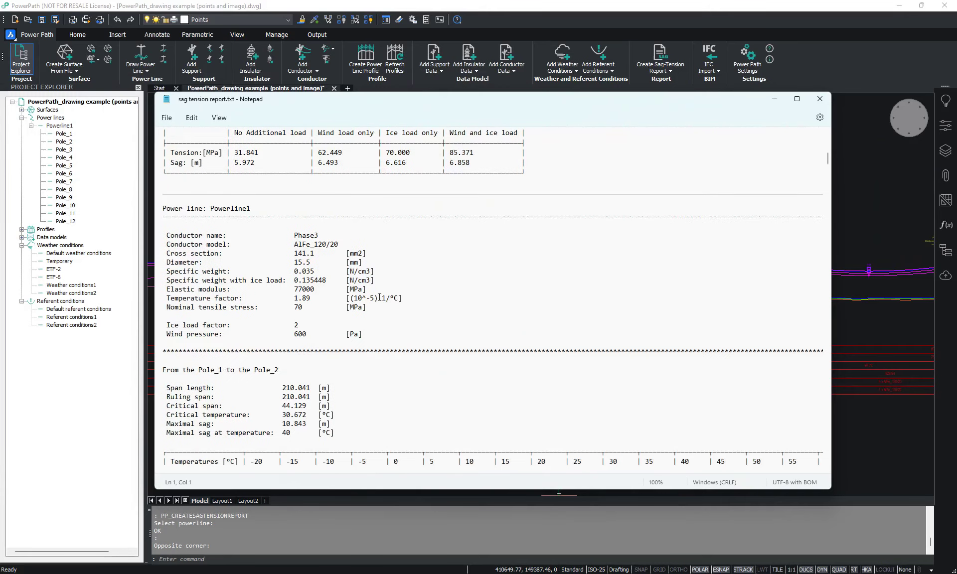
pyautogui.scroll(-4, 305, 302)
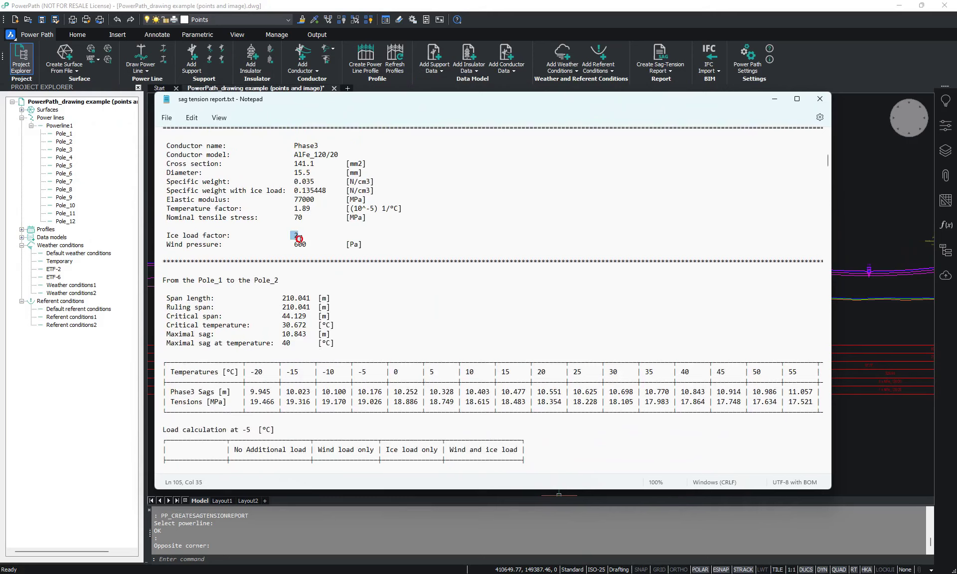
pyautogui.moveTo(294, 234); pyautogui.dragTo(313, 244)
pyautogui.click(314, 245)
pyautogui.scroll(2, 318, 245)
pyautogui.scroll(-20, 449, 222)
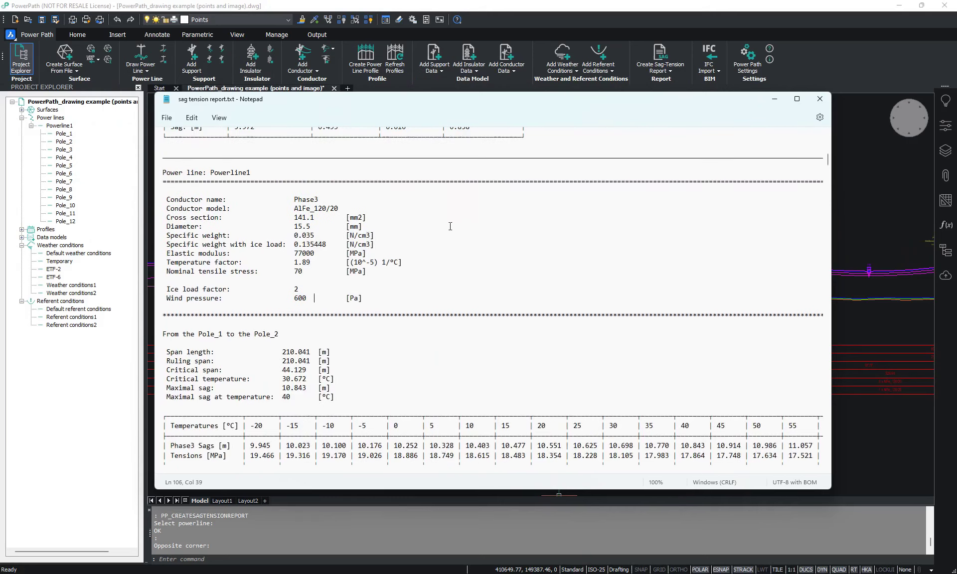
pyautogui.scroll(1, 436, 275)
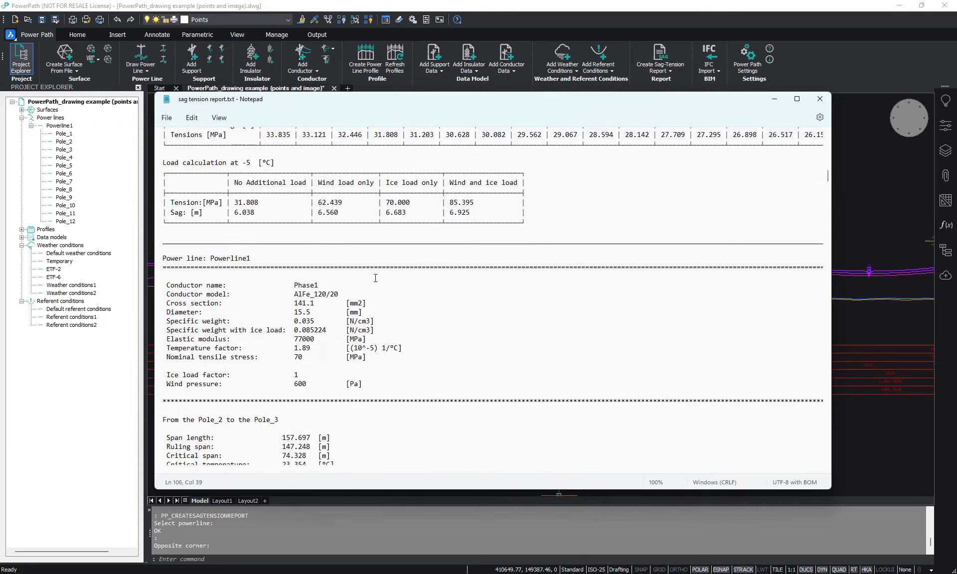
pyautogui.scroll(-15, 499, 239)
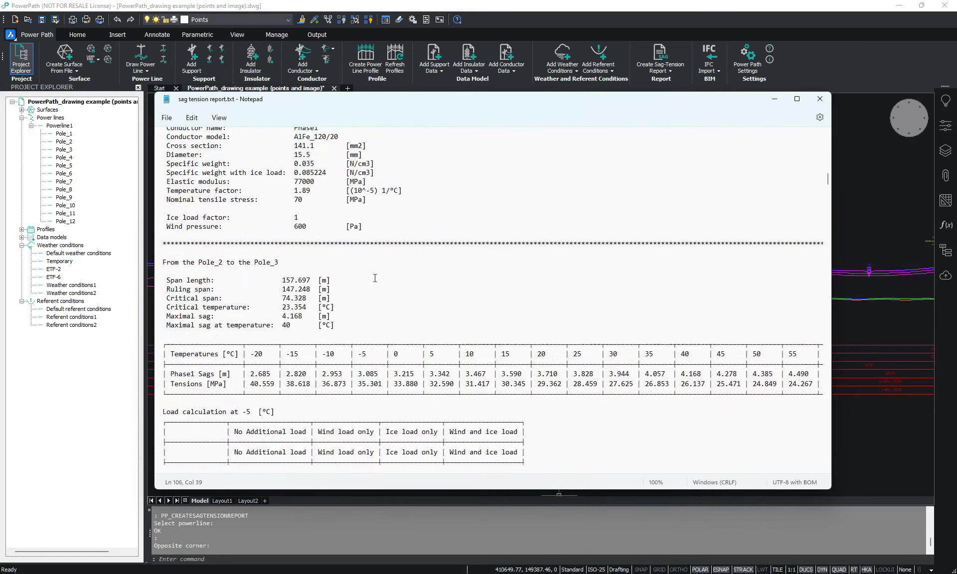
# Step: Maximize the report and check the spans from Pole_2 to Pole_4 for each phase, including Phase3's ice load factor and wind pressure
pyautogui.click(797, 98)
pyautogui.scroll(-7, 153, 258)
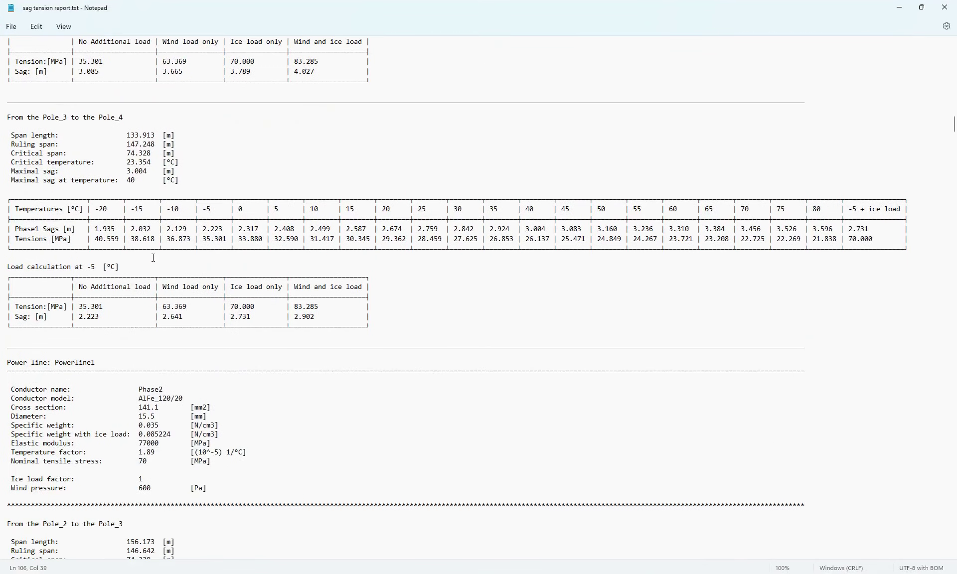
pyautogui.scroll(-6, 170, 322)
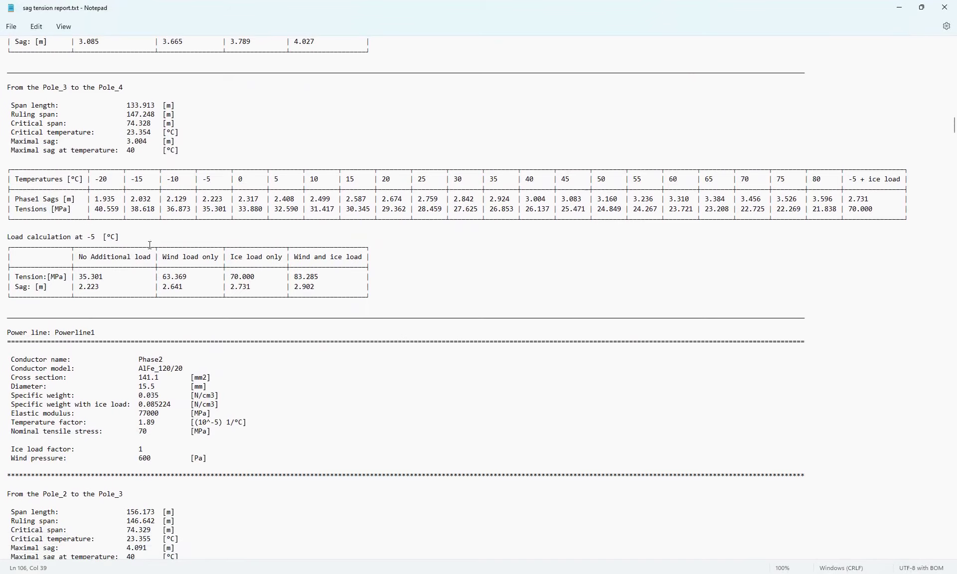
pyautogui.scroll(-12, 152, 290)
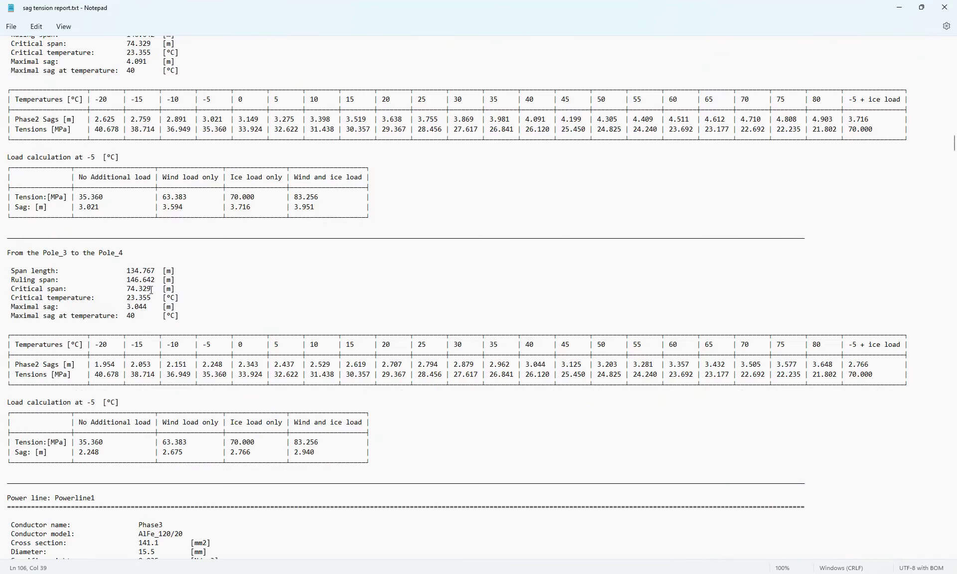
pyautogui.scroll(-8, 152, 293)
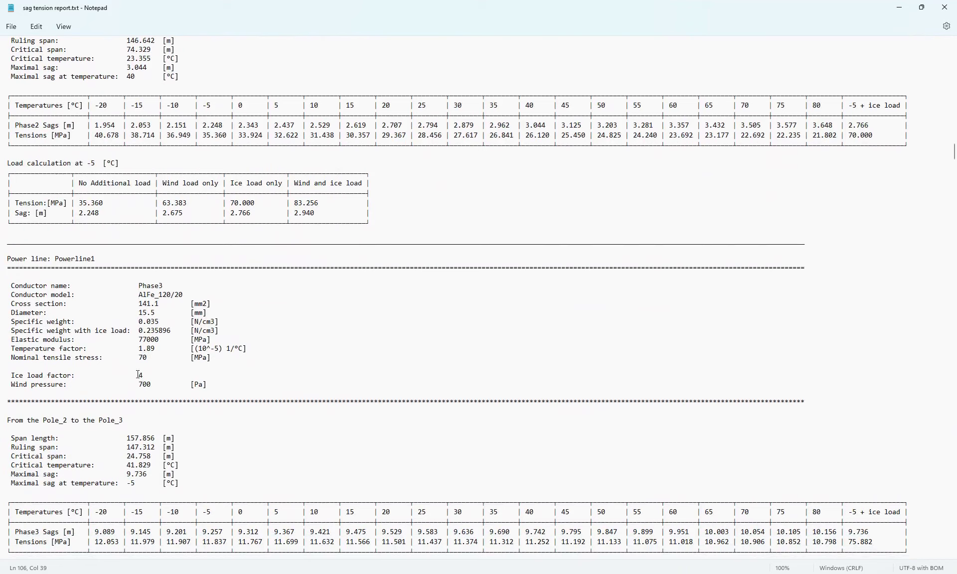
pyautogui.moveTo(138, 375); pyautogui.dragTo(148, 384)
pyautogui.click(900, 8)
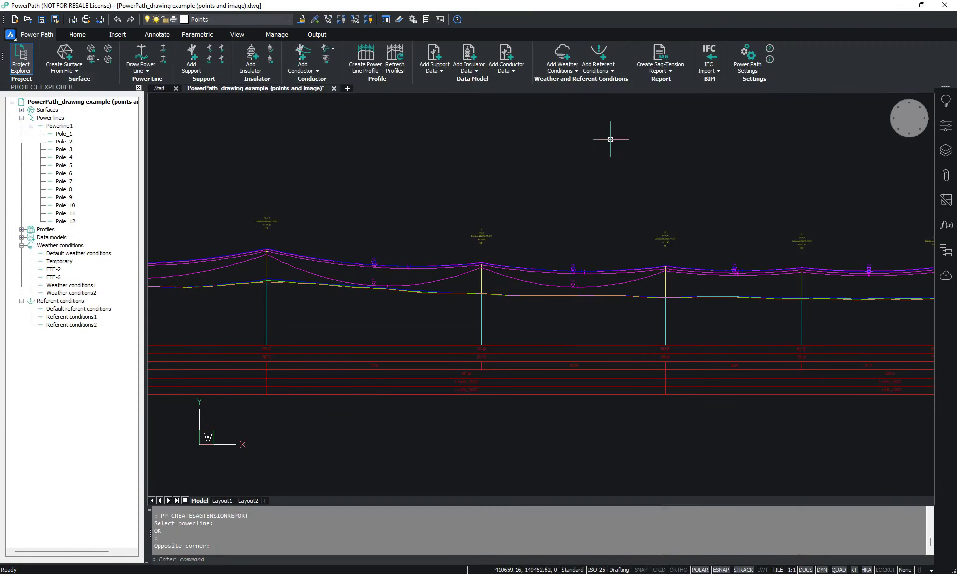
# Step: Start a support report in PowerPath for Powerline1, picking the power line on the aerial map
pyautogui.scroll(-3, 653, 128)
pyautogui.scroll(1, 658, 117)
pyautogui.click(665, 68)
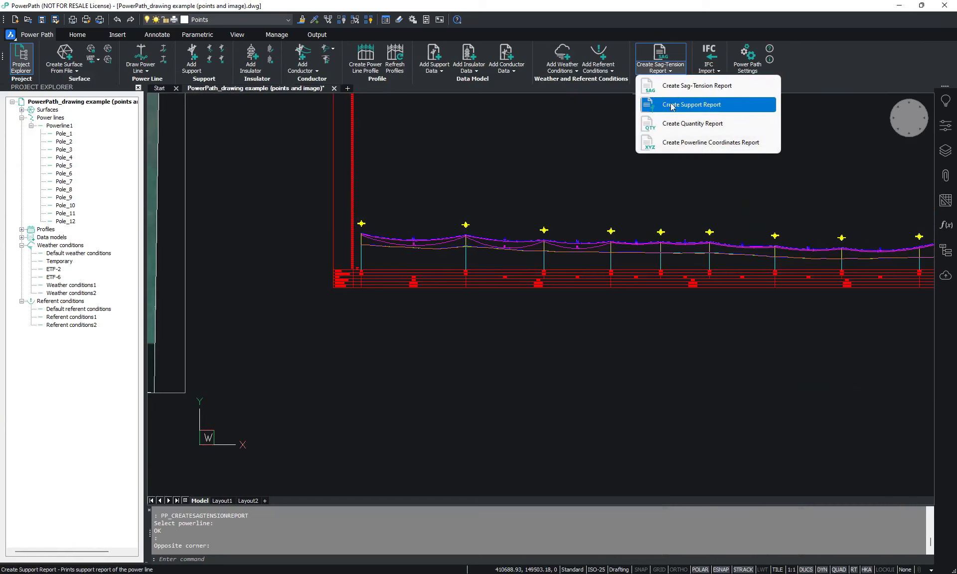
pyautogui.click(673, 110)
pyautogui.scroll(-3, 402, 207)
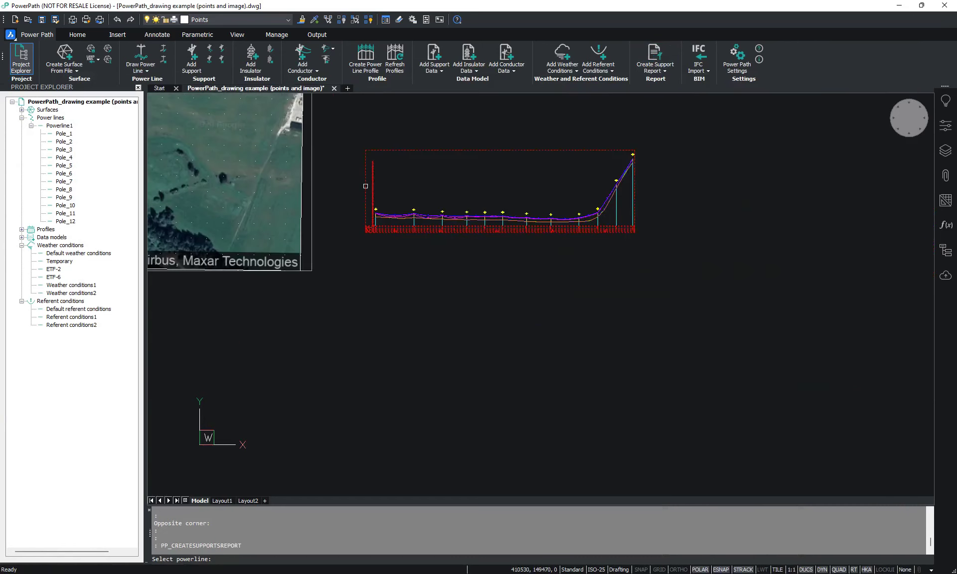
pyautogui.moveTo(371, 190)
pyautogui.mouseDown(button='middle')
pyautogui.moveTo(568, 268)
pyautogui.moveTo(470, 240)
pyautogui.mouseUp(button='middle')
pyautogui.moveTo(232, 124); pyautogui.dragTo(379, 204, button='middle')
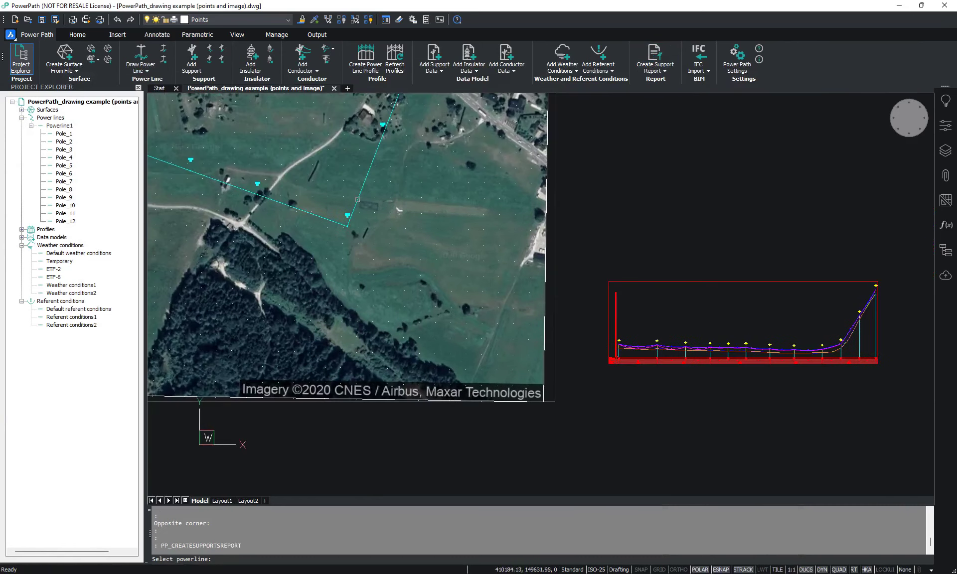
pyautogui.click(358, 198)
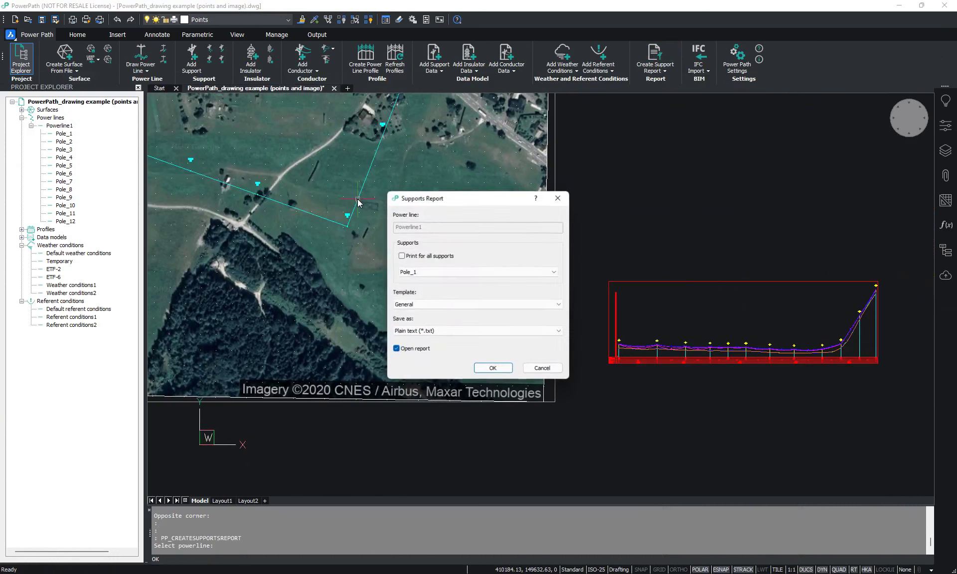
# Step: Generate the support report for all supports as an Excel workbook and save it on the Desktop as "support report"
pyautogui.click(418, 258)
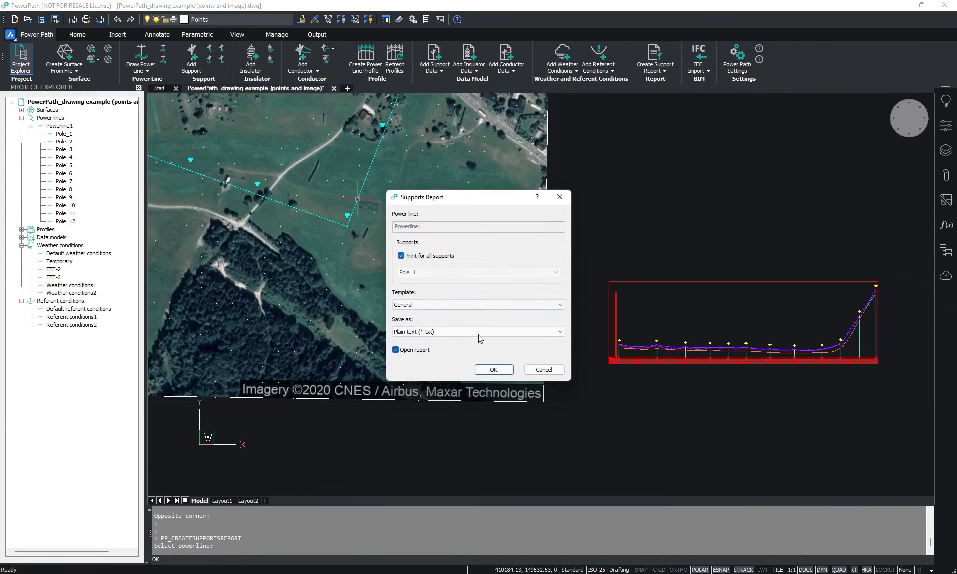
pyautogui.click(440, 332)
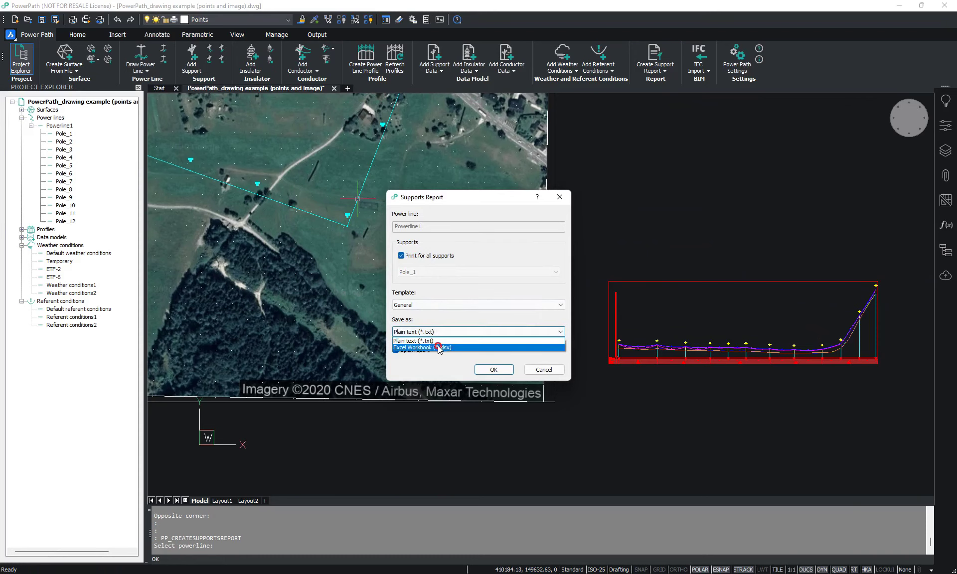
pyautogui.click(441, 347)
pyautogui.click(494, 370)
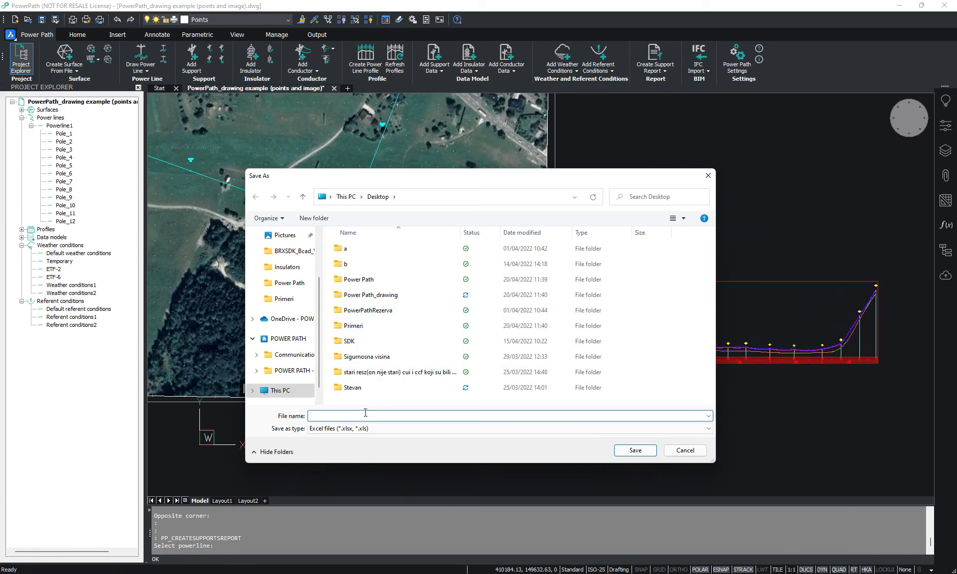
pyautogui.write('support report')
pyautogui.click(635, 450)
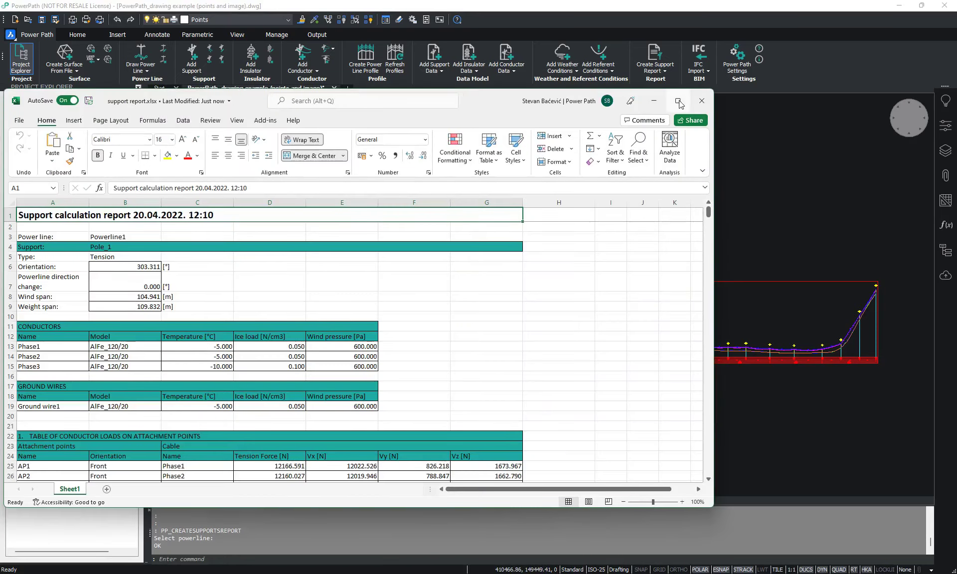
# Step: Examine the support report workbook's conductor conditions and load tables for Pole_1 and Pole_2, and Pole_3's support and conductor data
pyautogui.scroll(-1, 143, 225)
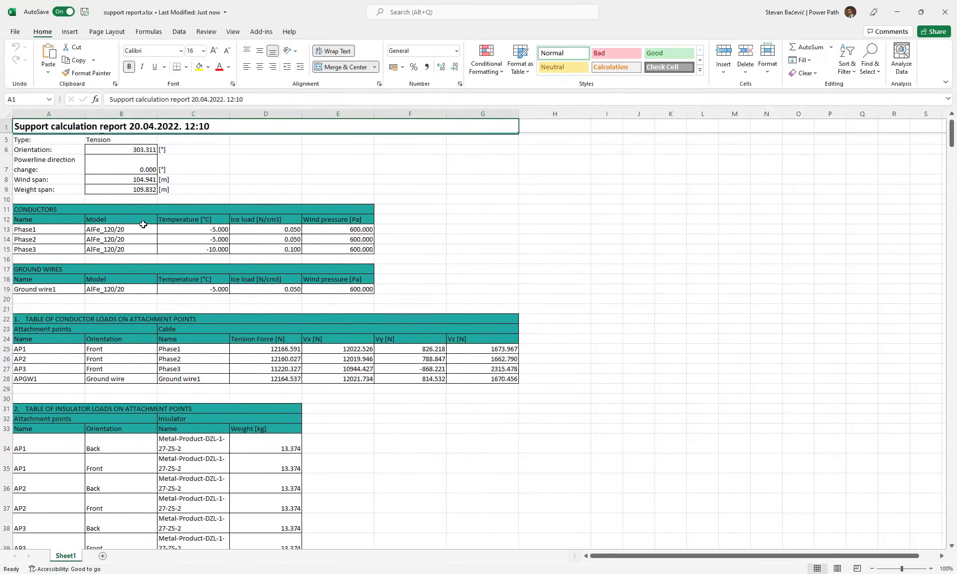
pyautogui.scroll(1, 143, 225)
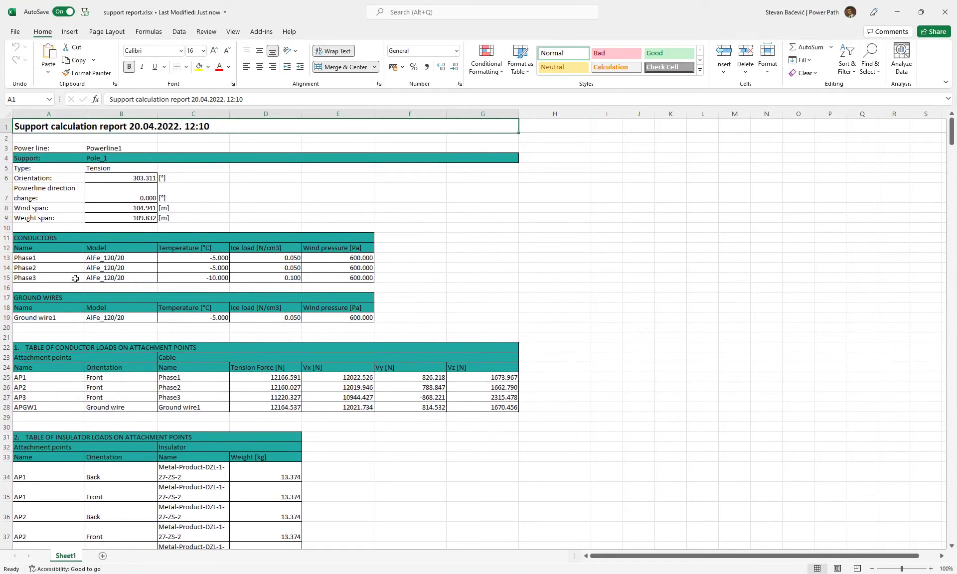
pyautogui.click(214, 279)
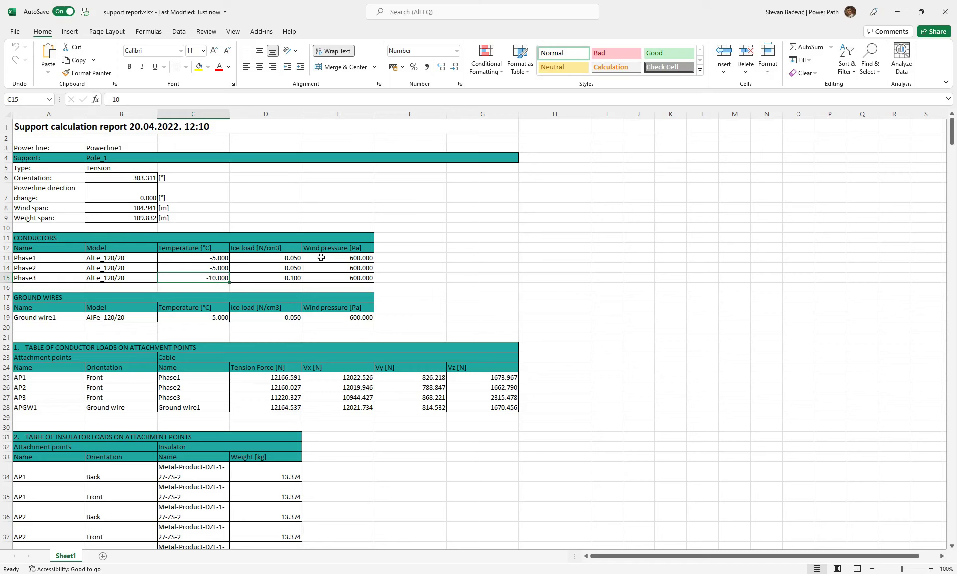
pyautogui.scroll(-7, 338, 285)
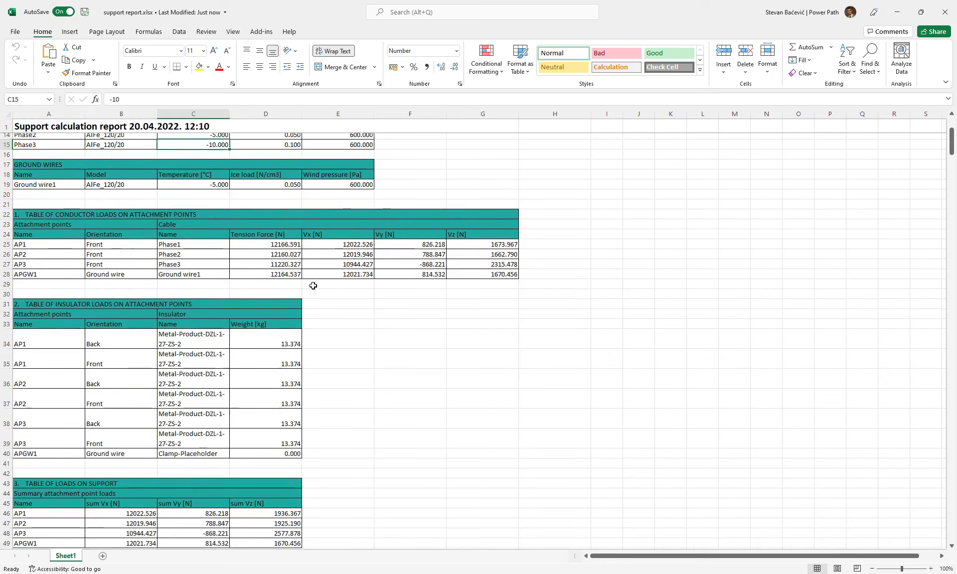
pyautogui.scroll(-7, 313, 286)
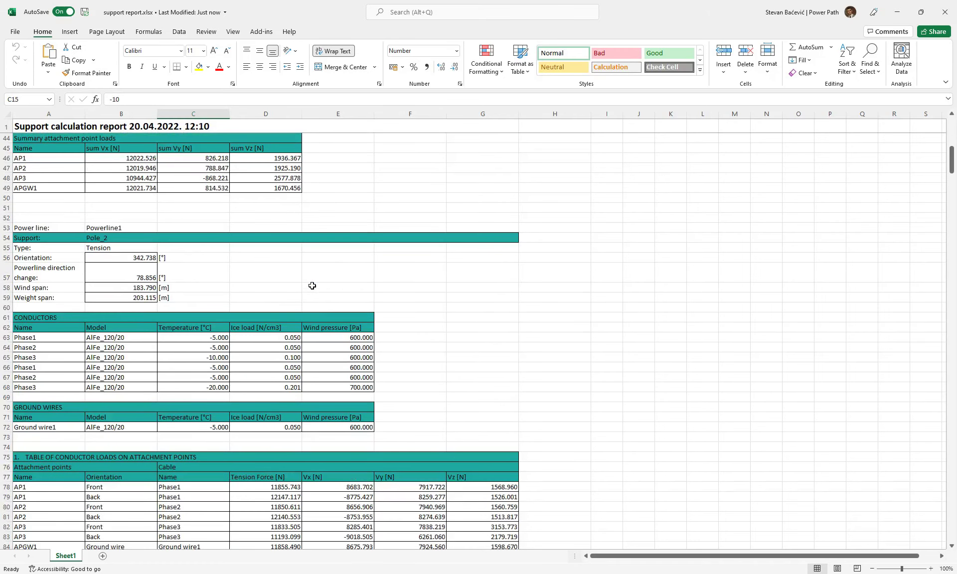
pyautogui.scroll(-1, 286, 299)
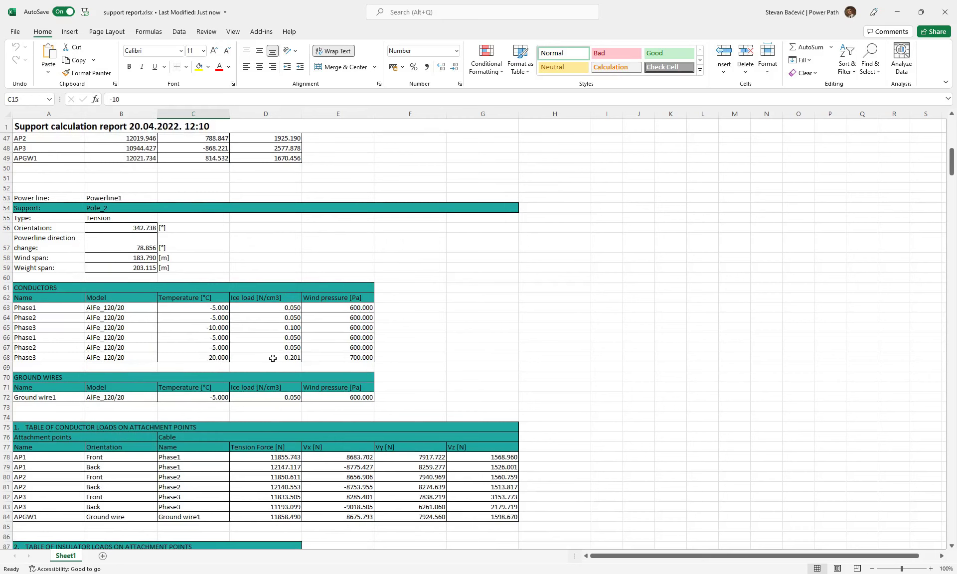
pyautogui.scroll(-3, 309, 346)
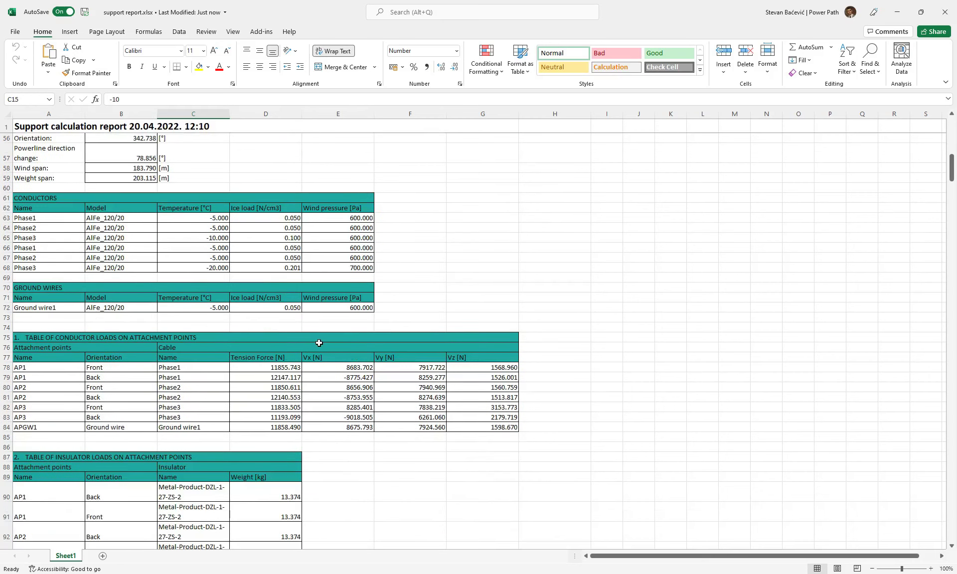
pyautogui.scroll(-4, 319, 343)
pyautogui.scroll(-8, 319, 343)
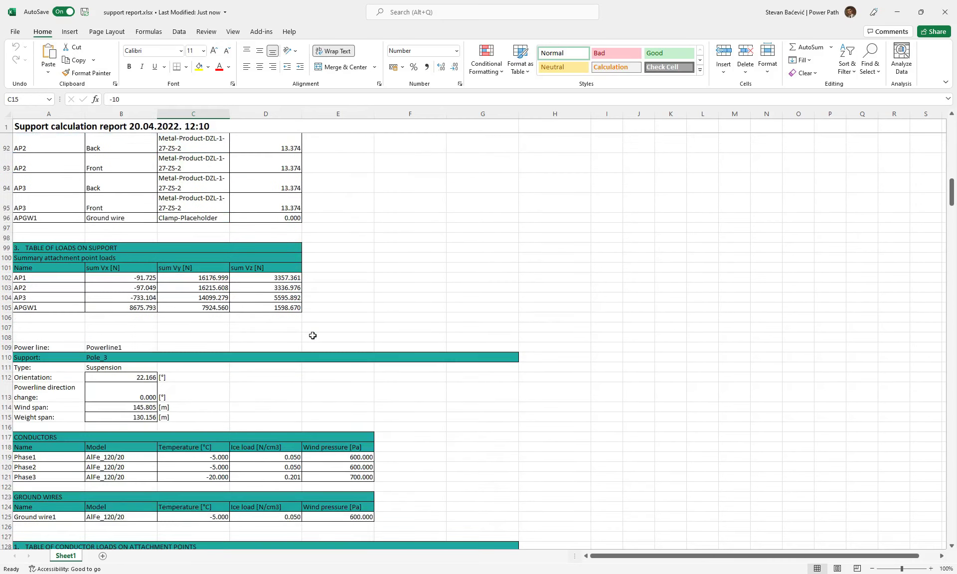
pyautogui.click(897, 12)
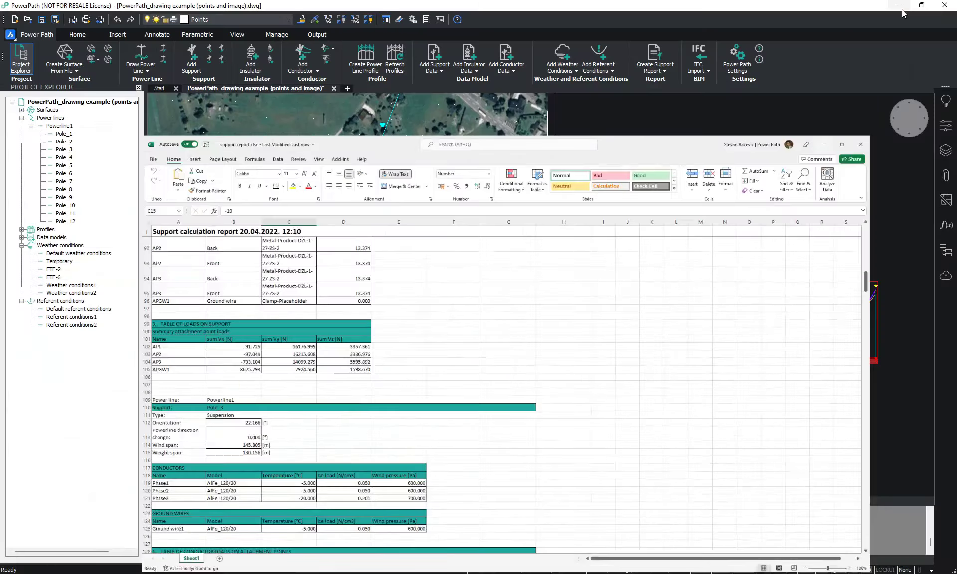
pyautogui.scroll(-5, 609, 278)
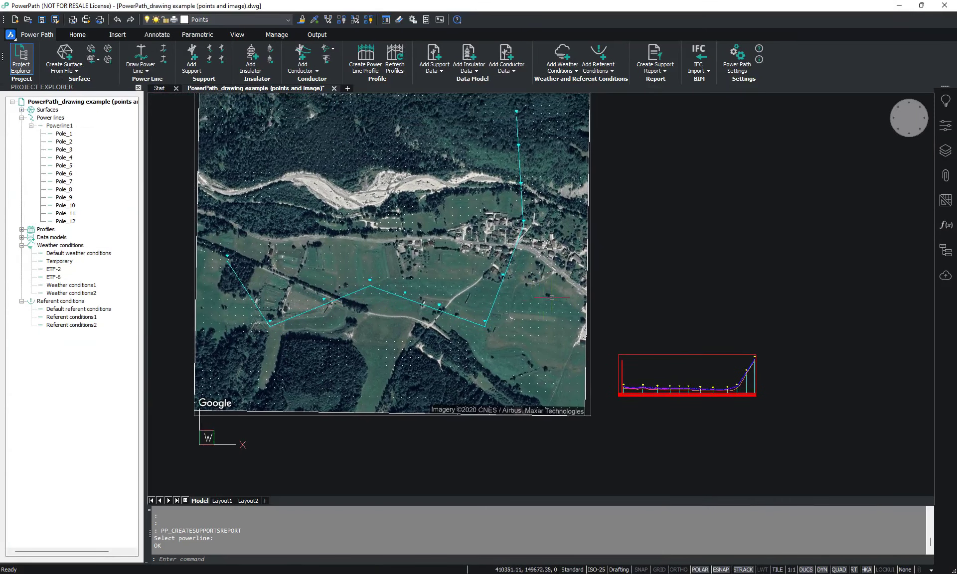
pyautogui.moveTo(650, 232); pyautogui.dragTo(611, 287, button='middle')
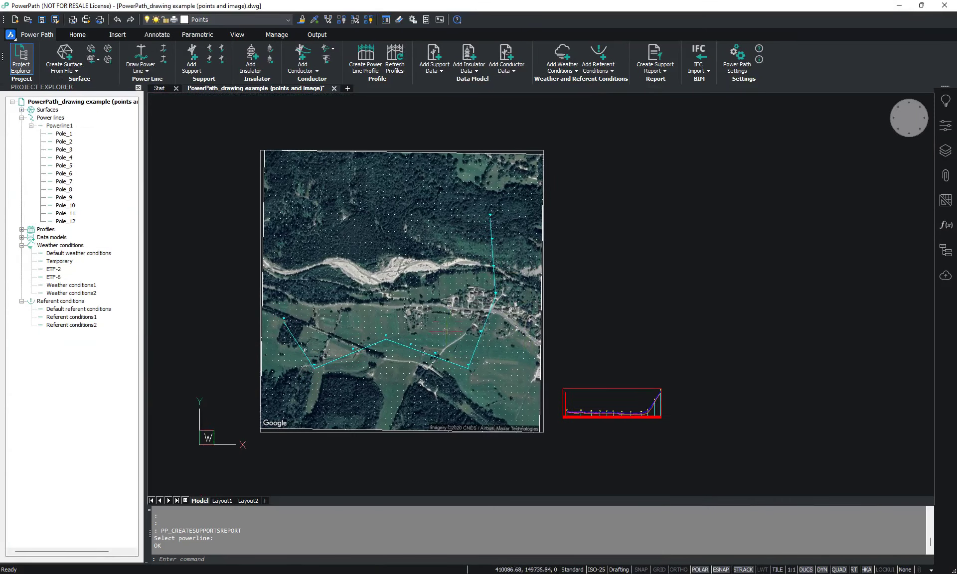
pyautogui.scroll(3, 380, 354)
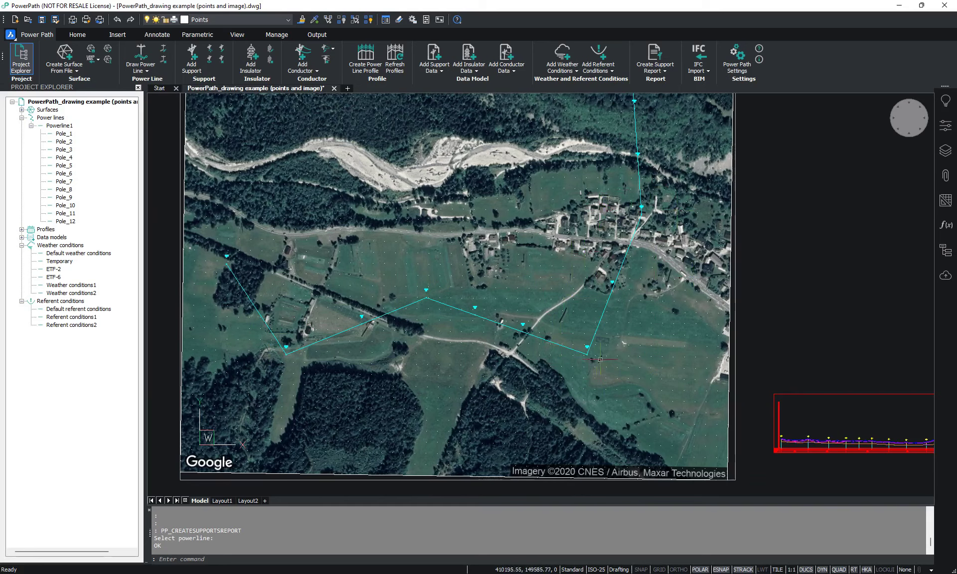
pyautogui.scroll(-2, 470, 342)
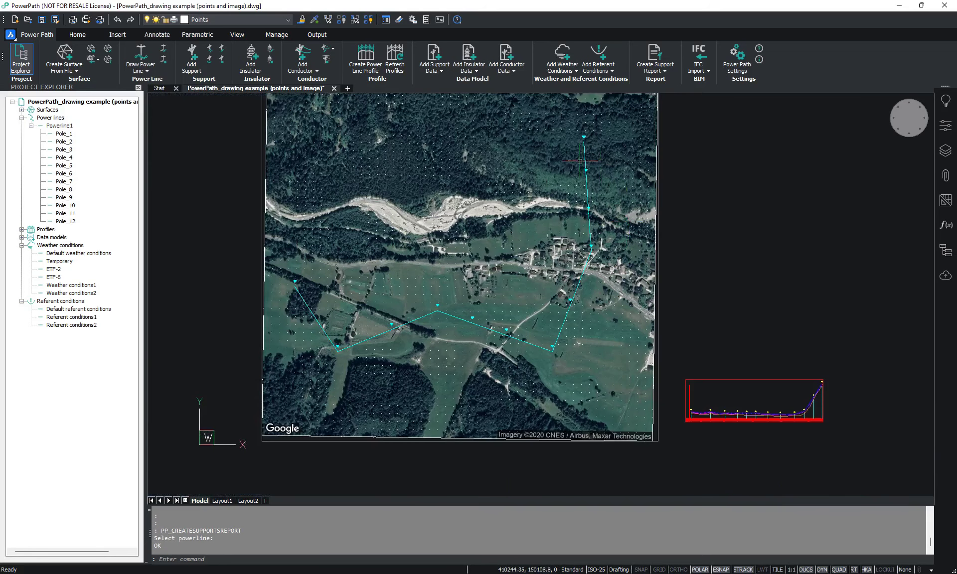